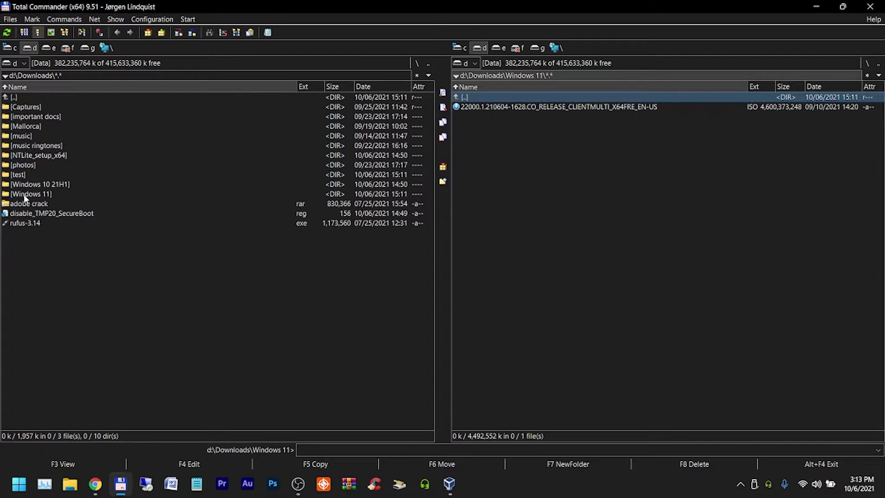
Step: Check the ISO files in the Windows 11 and Windows 10 21H1 folders, returning to Downloads after each
{"action": "double_click", "coordinate": [49, 196]}
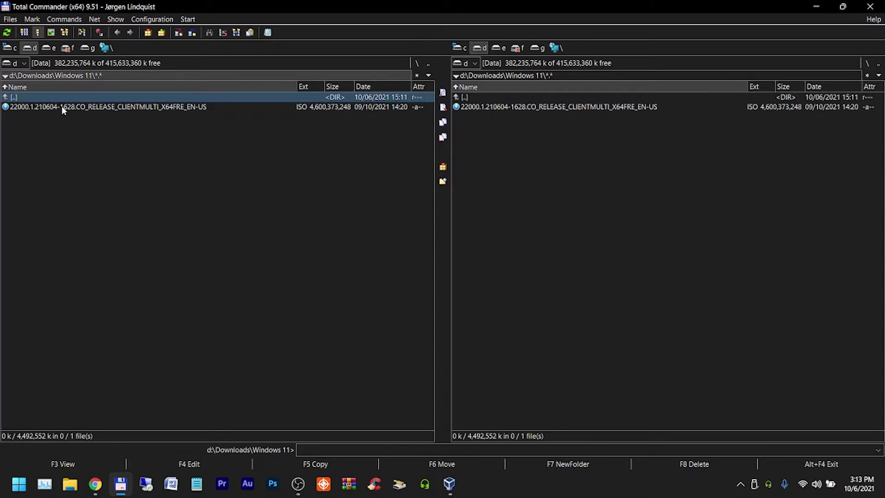
{"action": "double_click", "coordinate": [61, 97]}
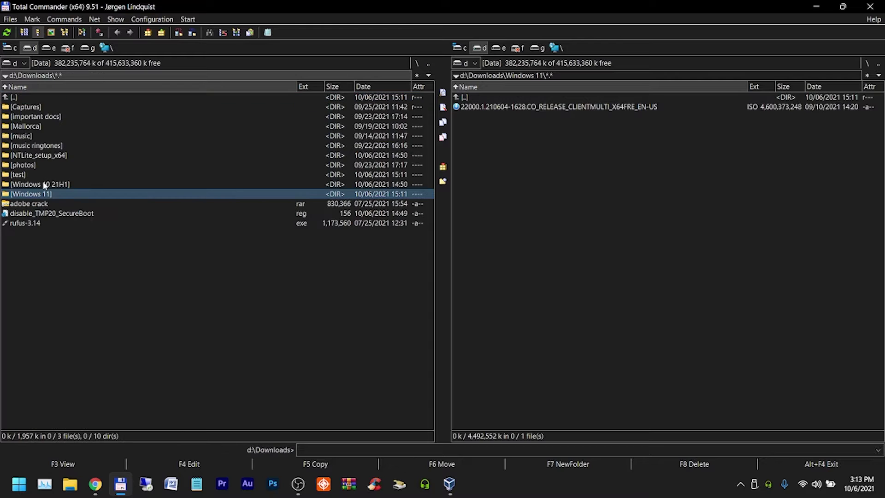
{"action": "double_click", "coordinate": [44, 184]}
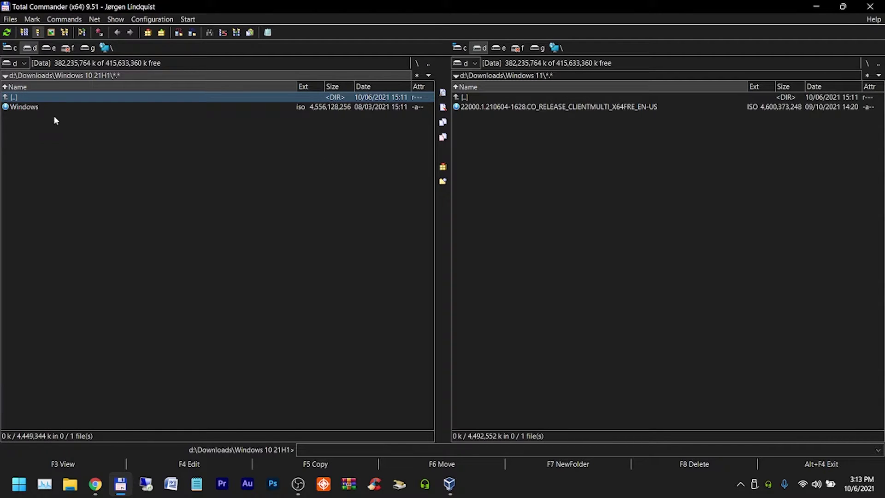
{"action": "double_click", "coordinate": [45, 98]}
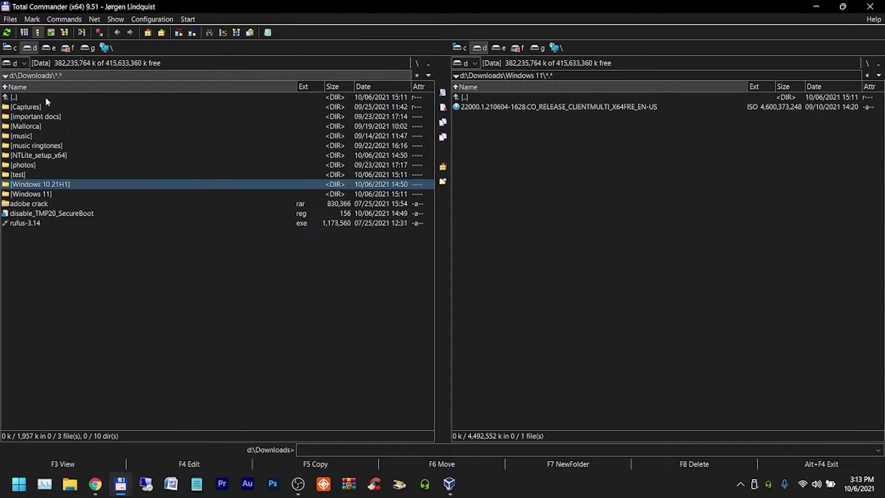
Step: Permanently delete disable_TMP20_SecureBoot.reg from the Downloads folder
{"action": "left_click", "coordinate": [37, 223]}
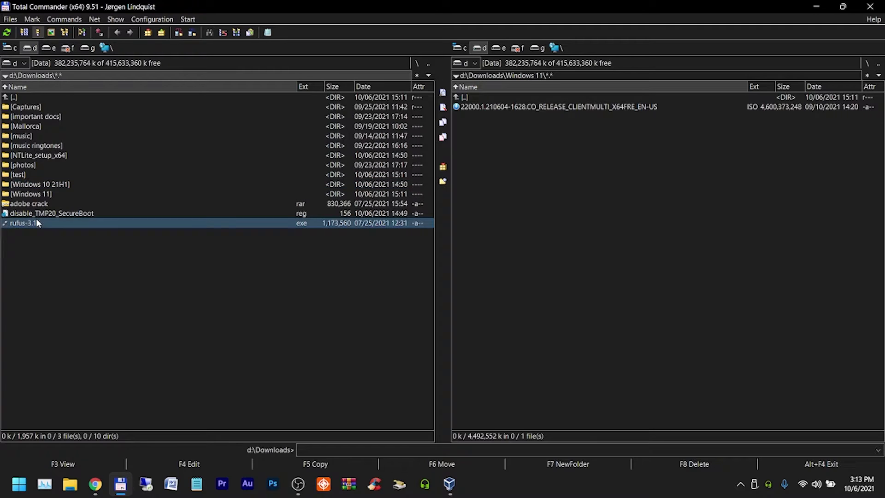
{"action": "left_click", "coordinate": [59, 215]}
{"action": "key", "text": "Delete"}
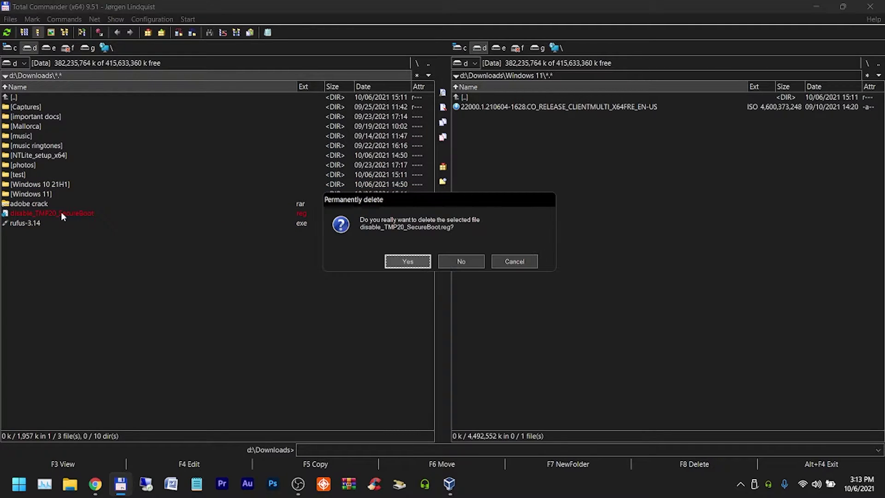
{"action": "key", "text": "Return"}
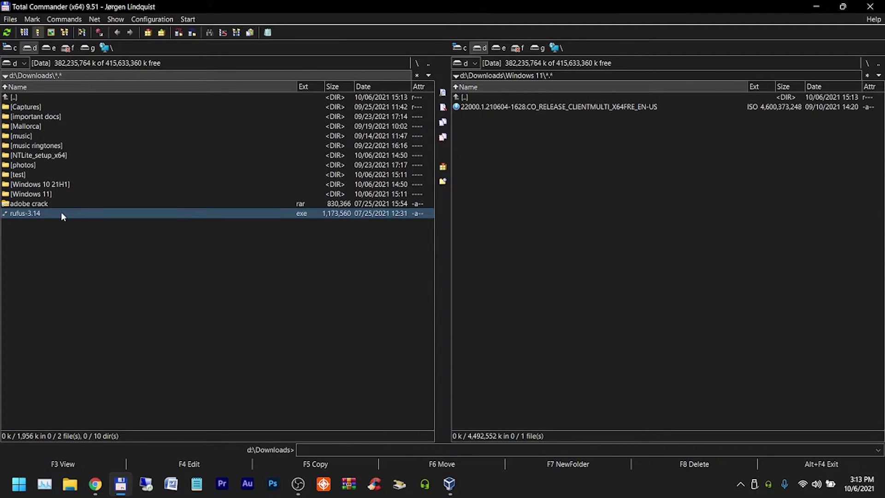
Step: Check the contents of the NTLite_setup_x64 folder and return to Downloads
{"action": "double_click", "coordinate": [45, 155]}
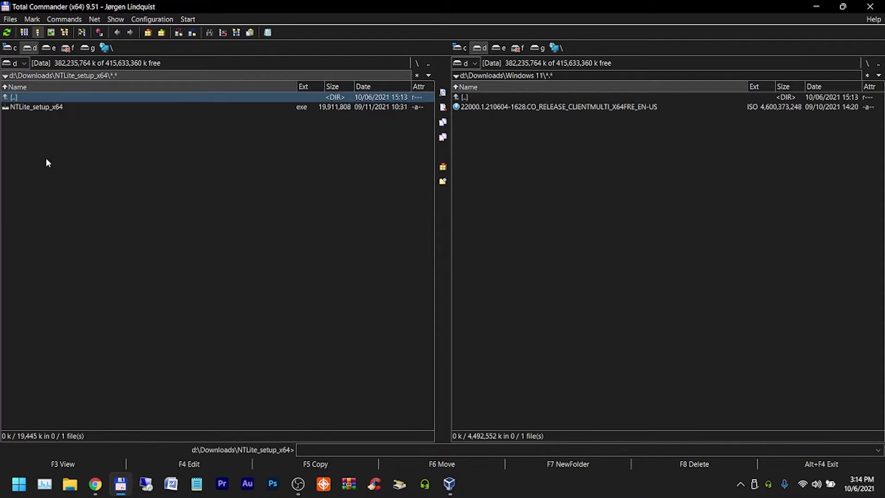
{"action": "double_click", "coordinate": [60, 99]}
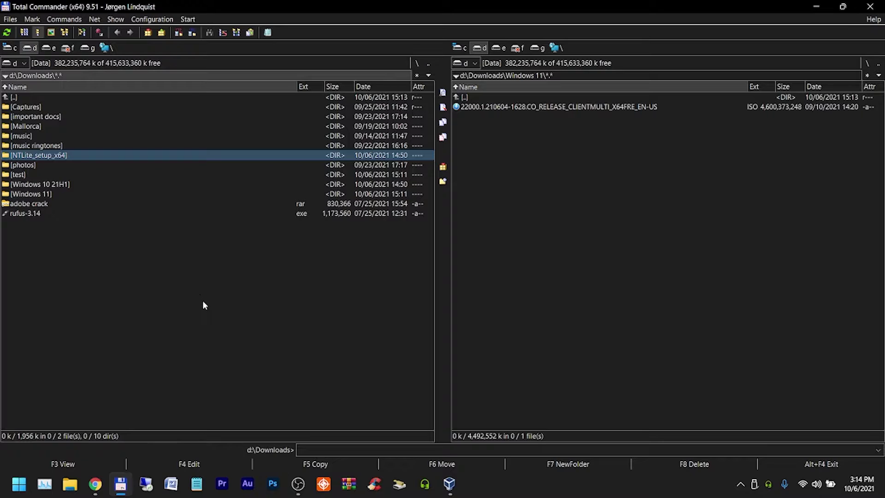
Step: In WinRAR, extract all contents of the 22000.1.210604-1628 ISO into its own folder inside the Windows 11 folder
{"action": "left_click", "coordinate": [352, 487]}
{"action": "double_click", "coordinate": [33, 205]}
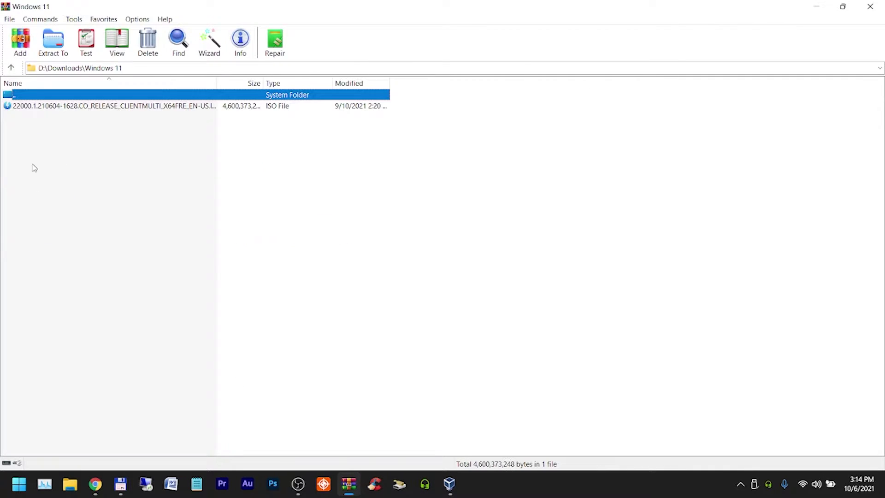
{"action": "double_click", "coordinate": [38, 105]}
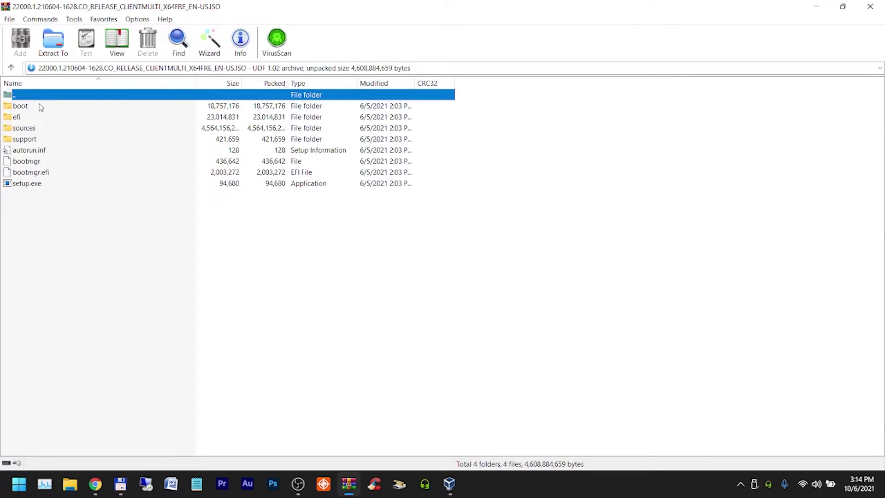
{"action": "key", "text": "ctrl+a"}
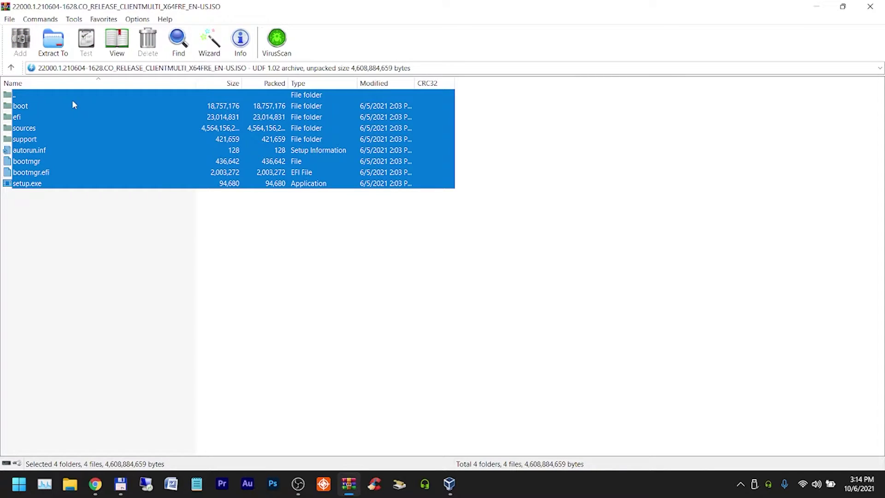
{"action": "key", "text": "alt+e"}
{"action": "left_click", "coordinate": [472, 359]}
{"action": "left_click", "coordinate": [23, 96]}
{"action": "double_click", "coordinate": [23, 97]}
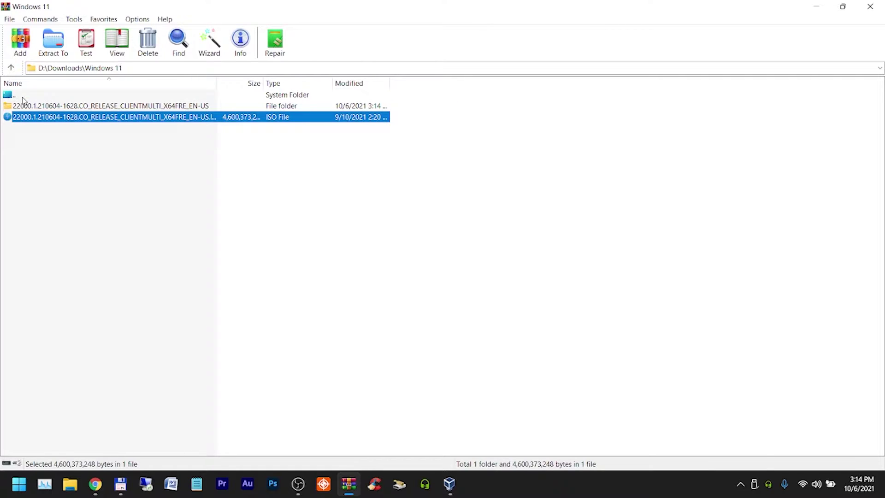
Step: Extract all contents of Windows.iso into a Windows subfolder of the Windows 10 21H1 folder, and close WinRAR
{"action": "double_click", "coordinate": [23, 97]}
{"action": "double_click", "coordinate": [49, 195]}
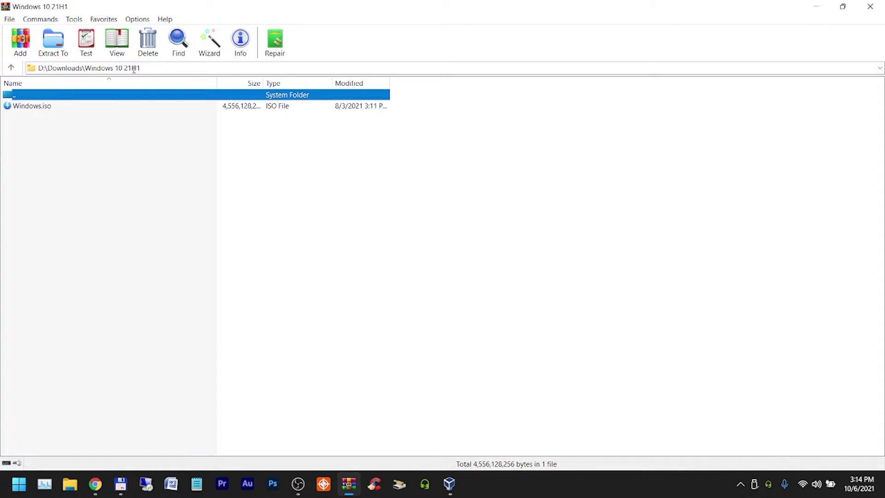
{"action": "double_click", "coordinate": [37, 107]}
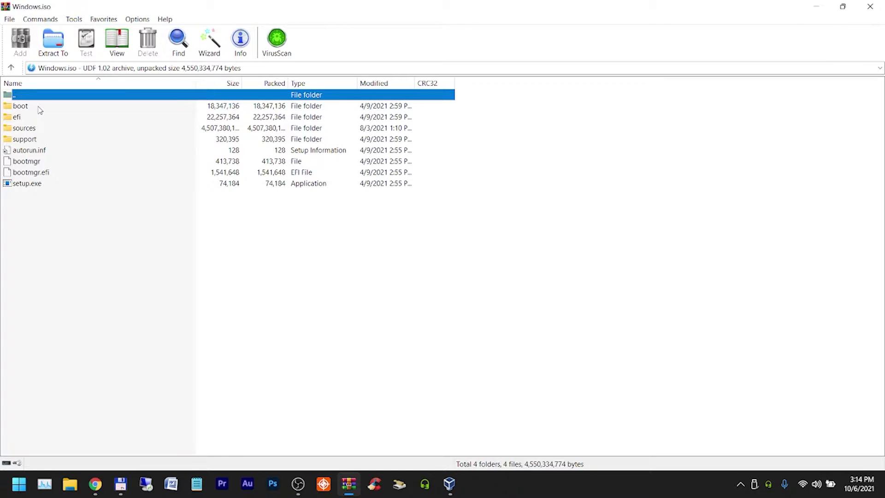
{"action": "key", "text": "ctrl+a"}
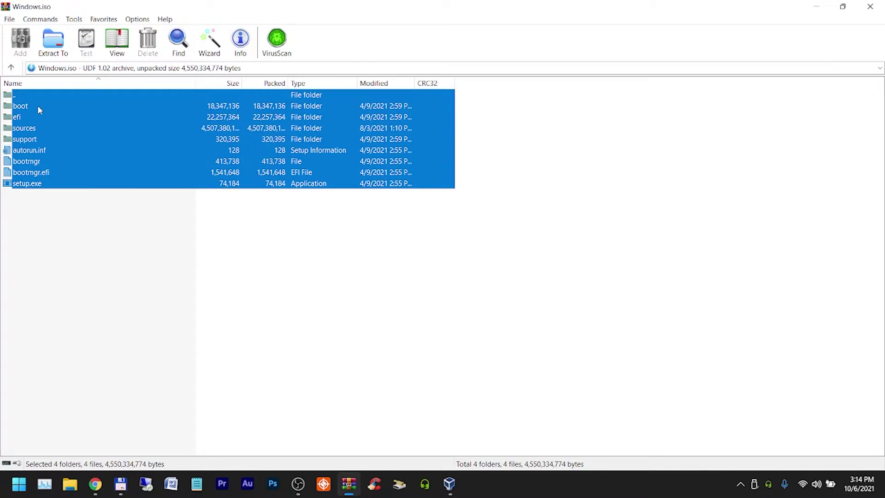
{"action": "left_click", "coordinate": [53, 41]}
{"action": "left_click", "coordinate": [479, 357]}
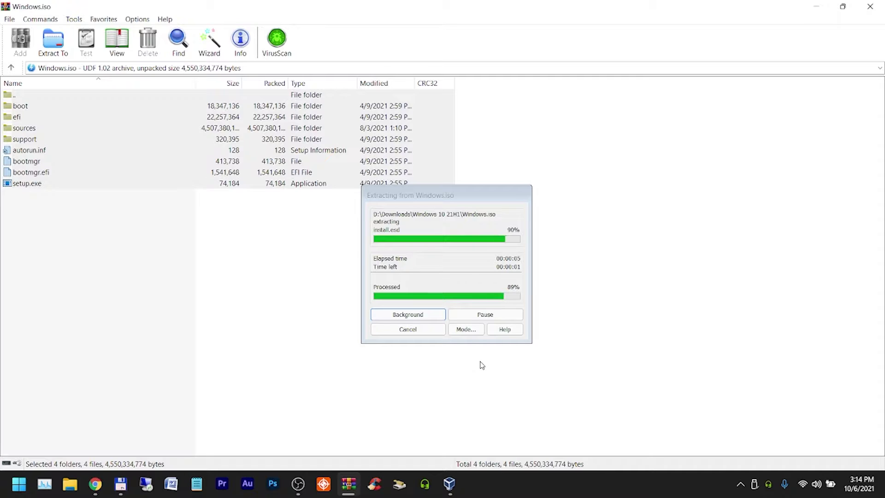
{"action": "double_click", "coordinate": [77, 94]}
{"action": "double_click", "coordinate": [76, 96]}
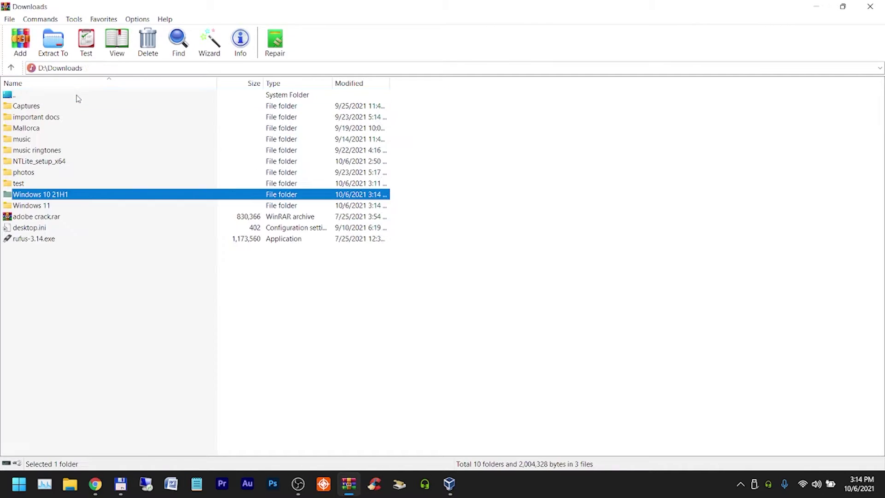
{"action": "left_click", "coordinate": [870, 6]}
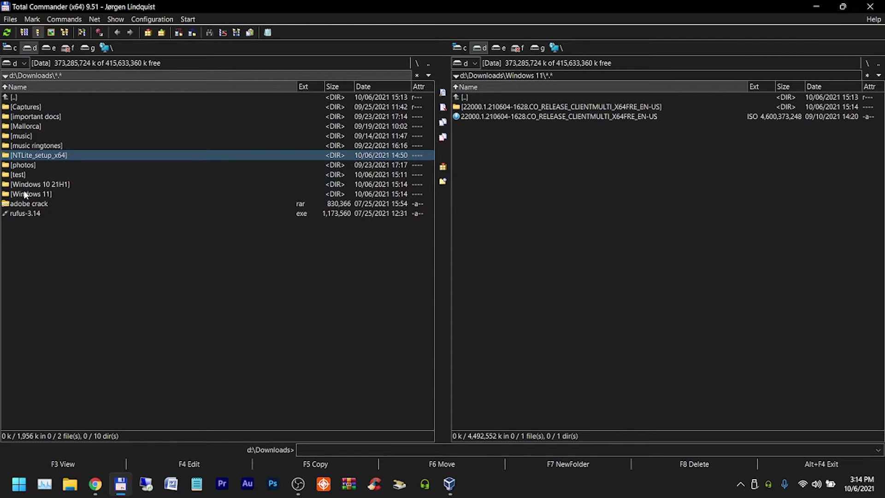
Step: In Total Commander, permanently delete install.esd from the extracted Windows 10 21H1\Windows\sources folder, with Downloads shown in the other pane
{"action": "double_click", "coordinate": [498, 96]}
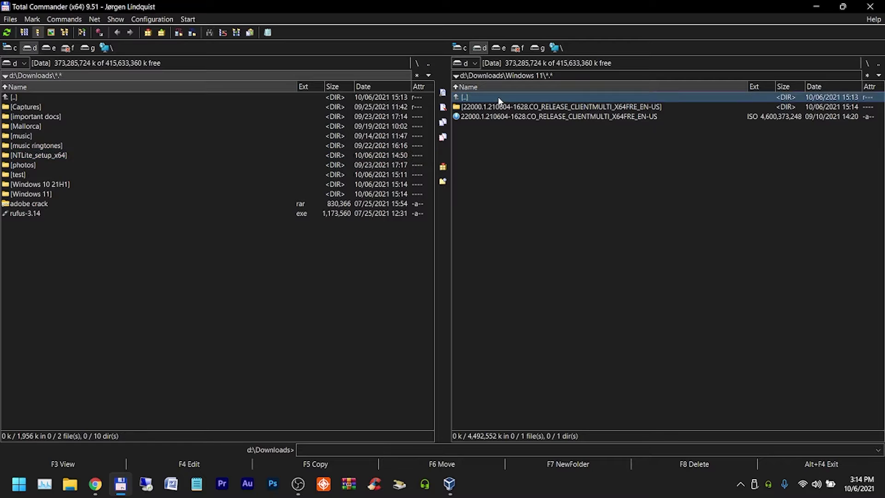
{"action": "double_click", "coordinate": [140, 185]}
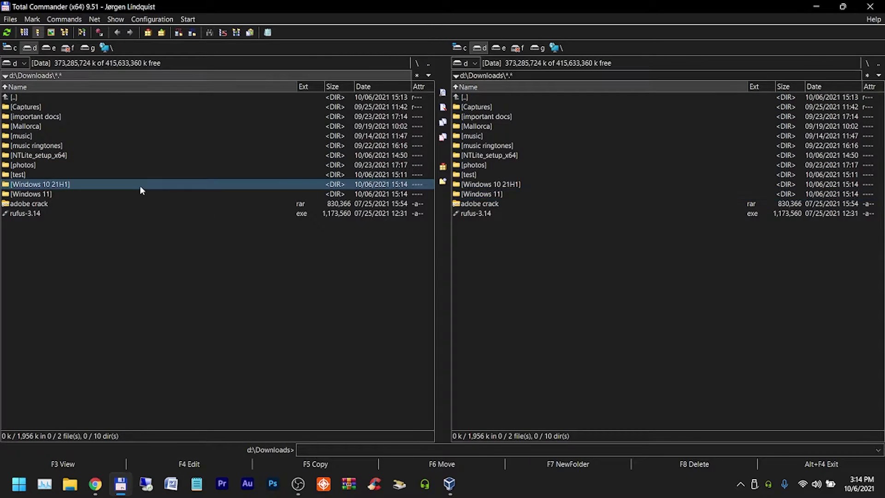
{"action": "left_click", "coordinate": [81, 108]}
{"action": "double_click", "coordinate": [81, 108]}
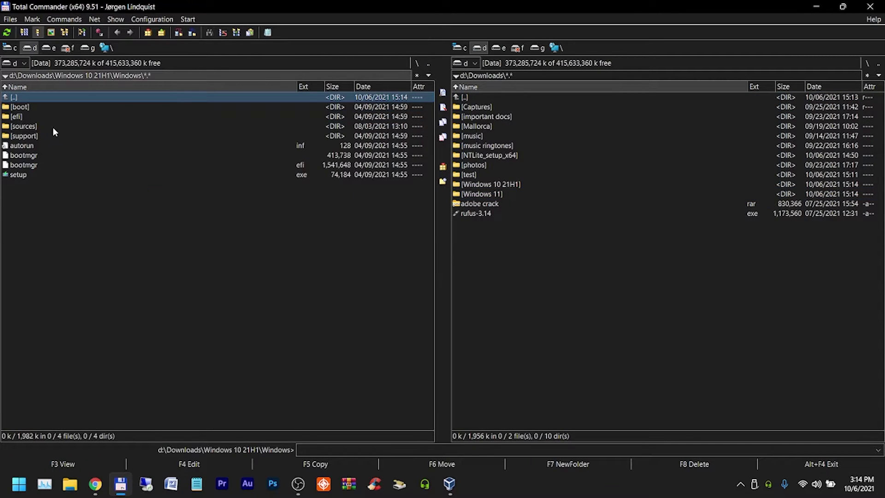
{"action": "double_click", "coordinate": [28, 128]}
{"action": "scroll", "coordinate": [52, 150], "scroll_direction": "down", "scroll_amount": 9}
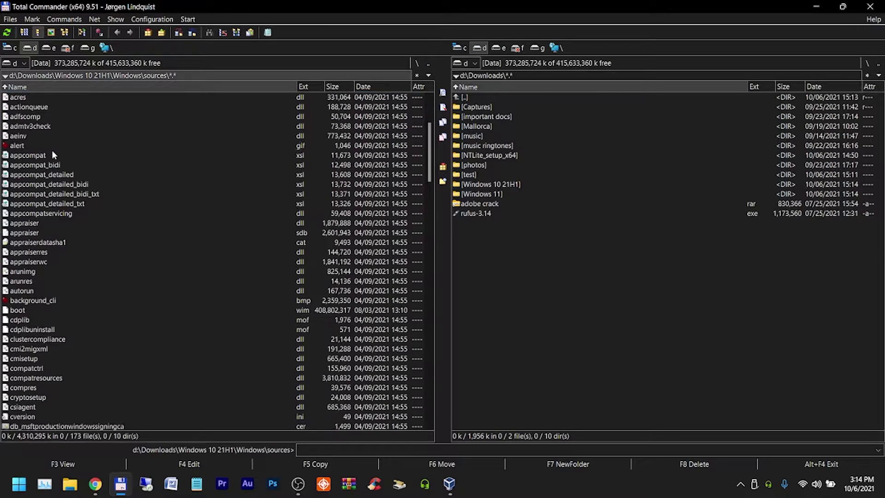
{"action": "scroll", "coordinate": [52, 152], "scroll_direction": "down", "scroll_amount": 1}
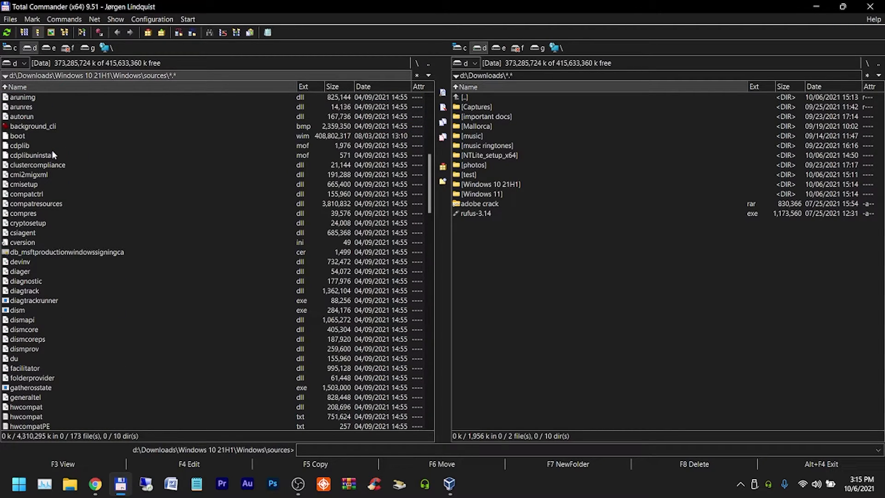
{"action": "scroll", "coordinate": [21, 220], "scroll_direction": "down", "scroll_amount": 3}
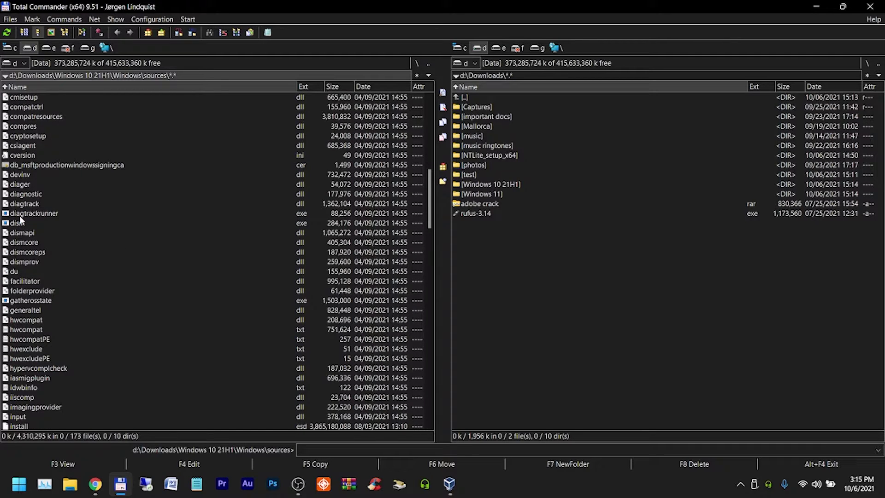
{"action": "scroll", "coordinate": [20, 219], "scroll_direction": "down", "scroll_amount": 2}
{"action": "left_click", "coordinate": [28, 369]}
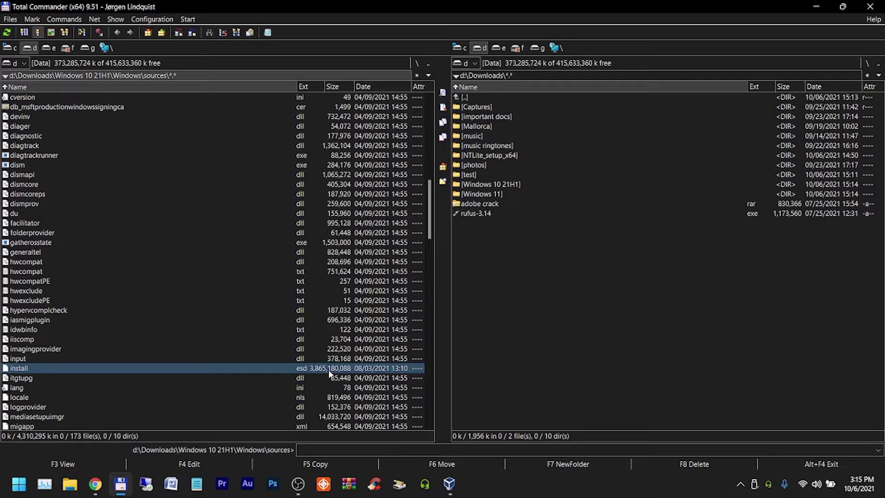
{"action": "key", "text": "shift+Delete"}
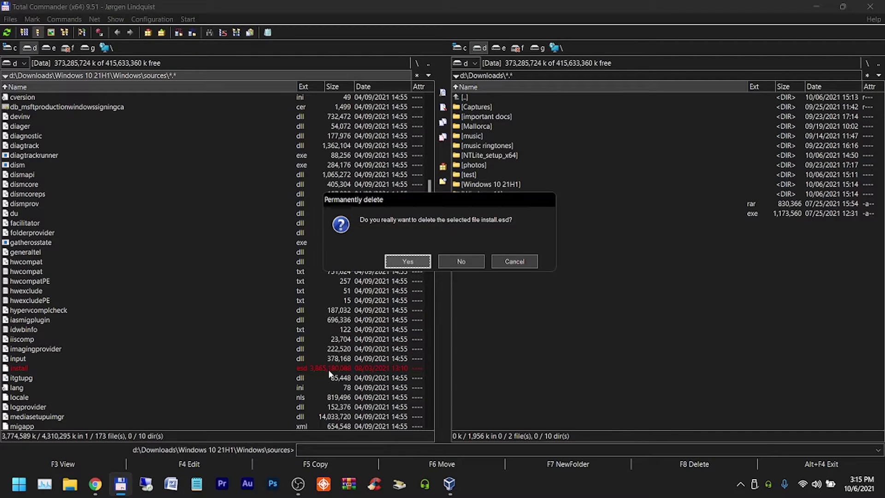
{"action": "key", "text": "Return"}
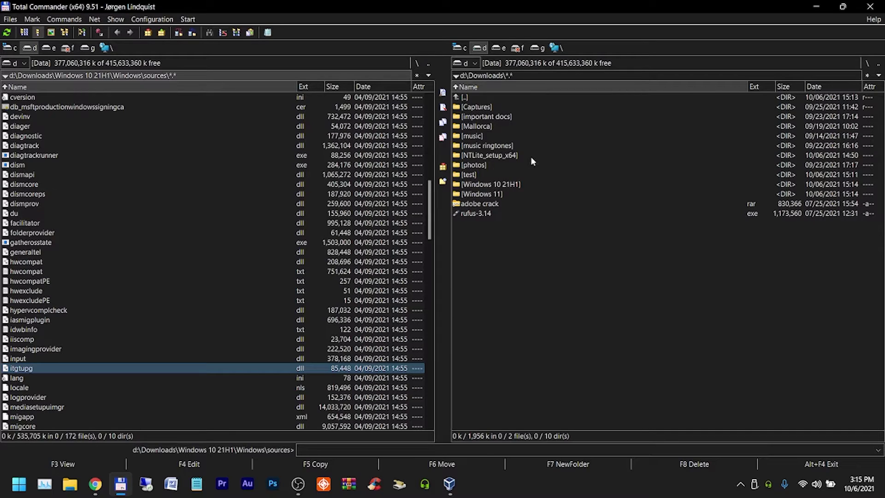
Step: Copy install.wim from the sources folder of the extracted Windows 11 files into Windows 10 21H1\Windows\sources, and select the copy there
{"action": "double_click", "coordinate": [473, 194]}
{"action": "double_click", "coordinate": [500, 109]}
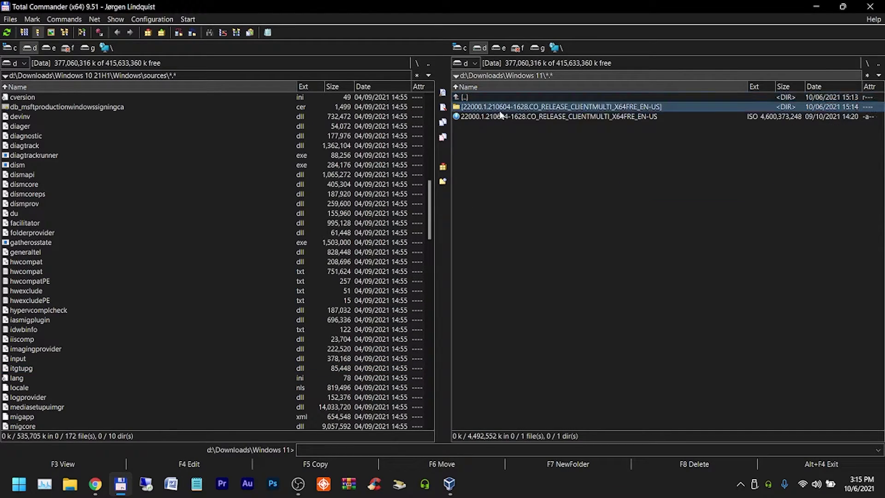
{"action": "double_click", "coordinate": [484, 127]}
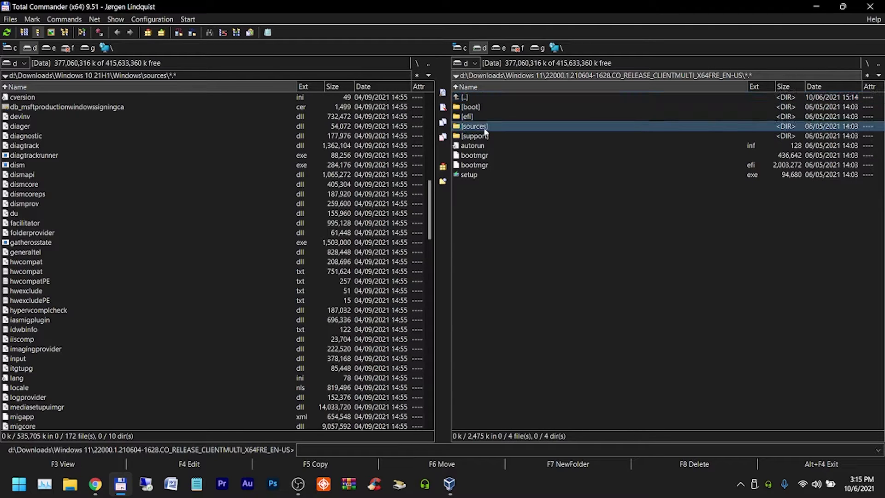
{"action": "scroll", "coordinate": [516, 166], "scroll_direction": "down", "scroll_amount": 3}
{"action": "scroll", "coordinate": [516, 171], "scroll_direction": "down", "scroll_amount": 12}
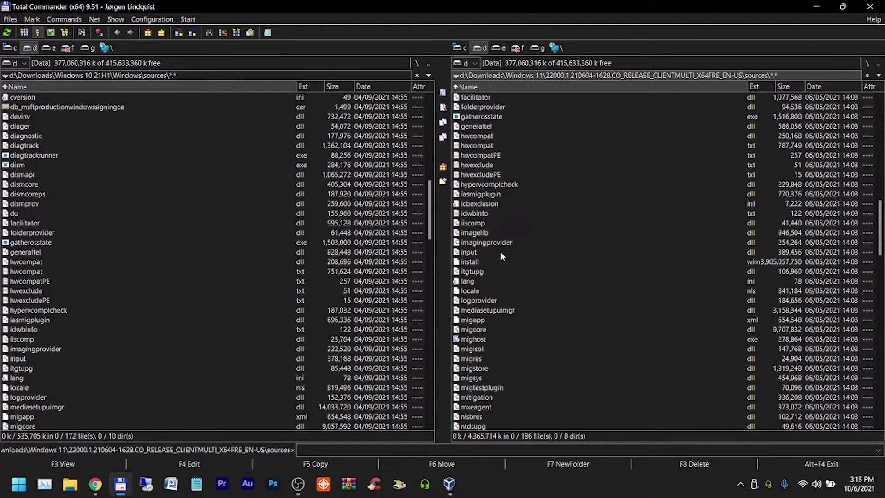
{"action": "left_click", "coordinate": [472, 261]}
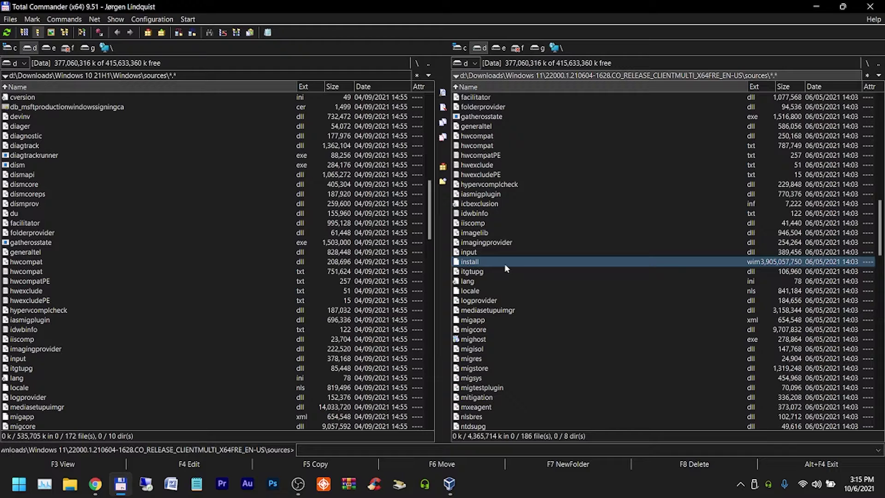
{"action": "left_click", "coordinate": [282, 458]}
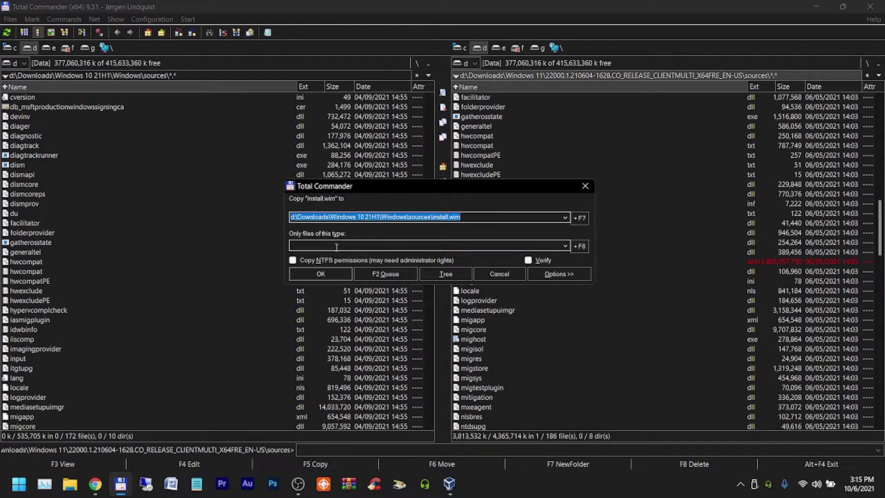
{"action": "left_click", "coordinate": [327, 272]}
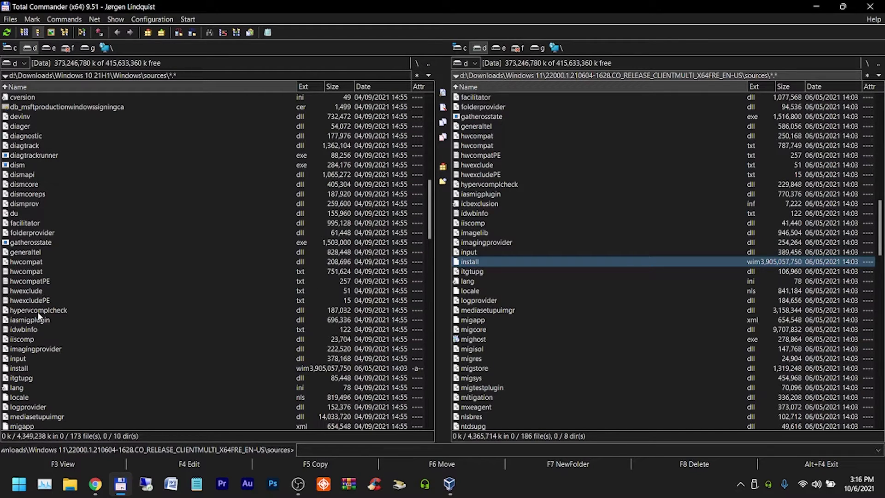
{"action": "left_click", "coordinate": [34, 369]}
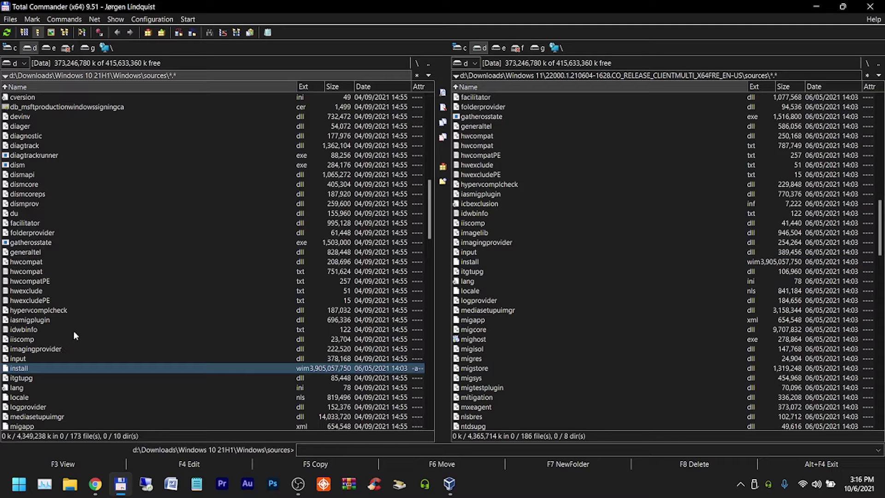
Step: Navigate both file panes back up to the d:\Downloads folder
{"action": "scroll", "coordinate": [101, 192], "scroll_direction": "up", "scroll_amount": 20}
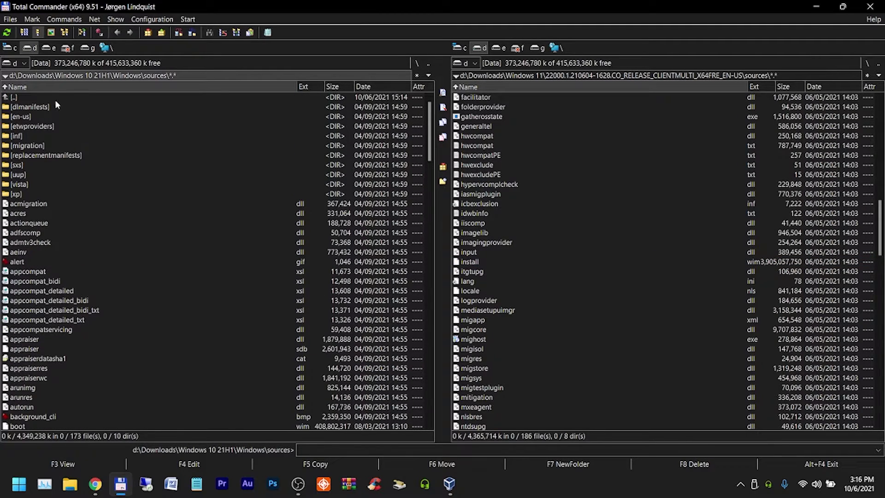
{"action": "double_click", "coordinate": [56, 101]}
{"action": "scroll", "coordinate": [602, 124], "scroll_direction": "up", "scroll_amount": 20}
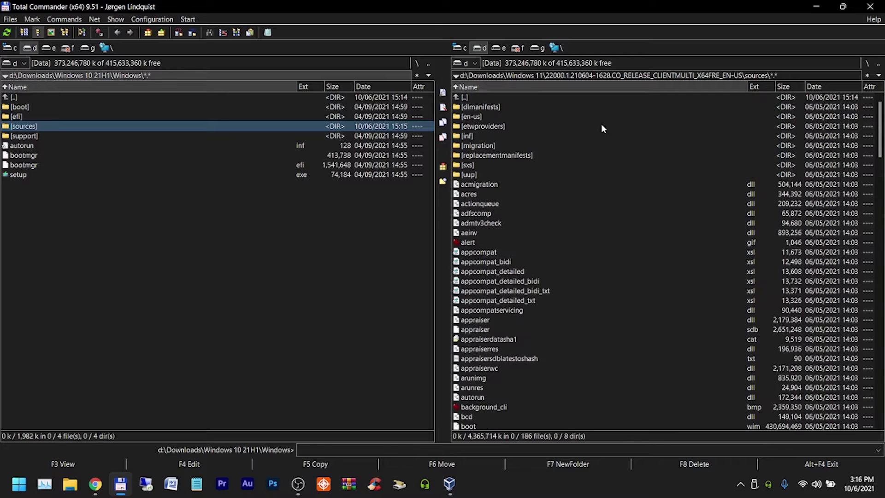
{"action": "double_click", "coordinate": [390, 97]}
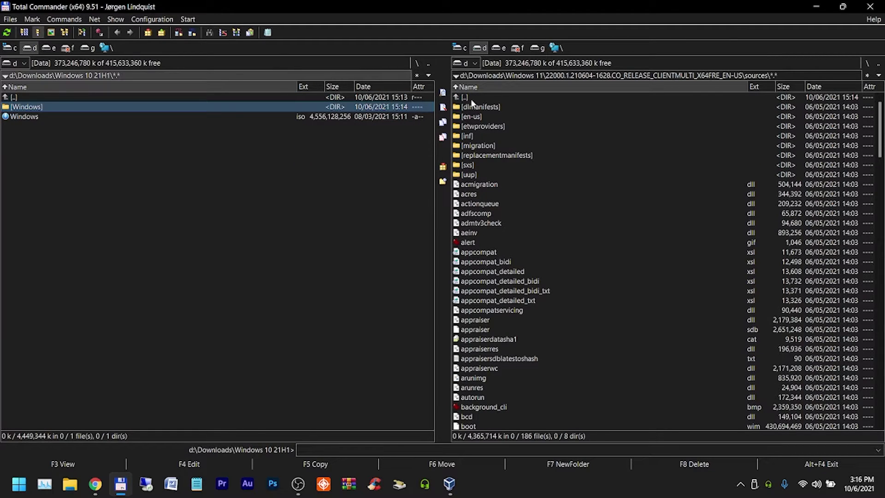
{"action": "double_click", "coordinate": [414, 98]}
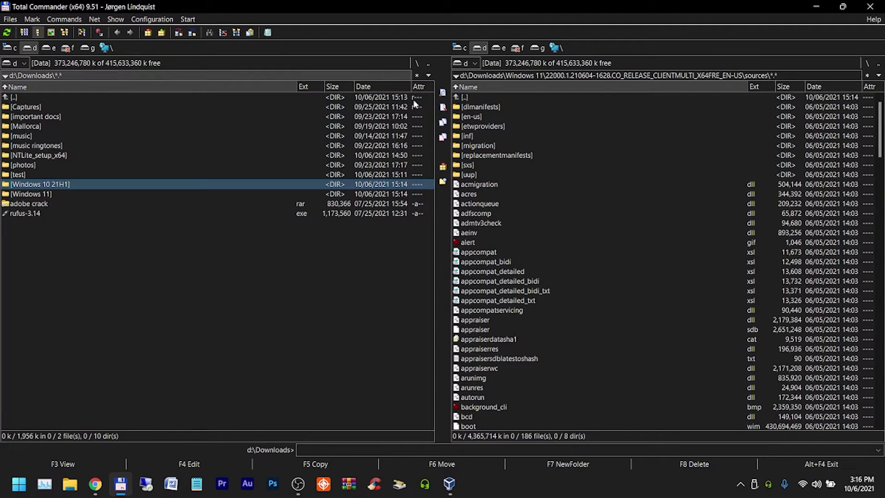
{"action": "double_click", "coordinate": [471, 98]}
{"action": "double_click", "coordinate": [470, 99]}
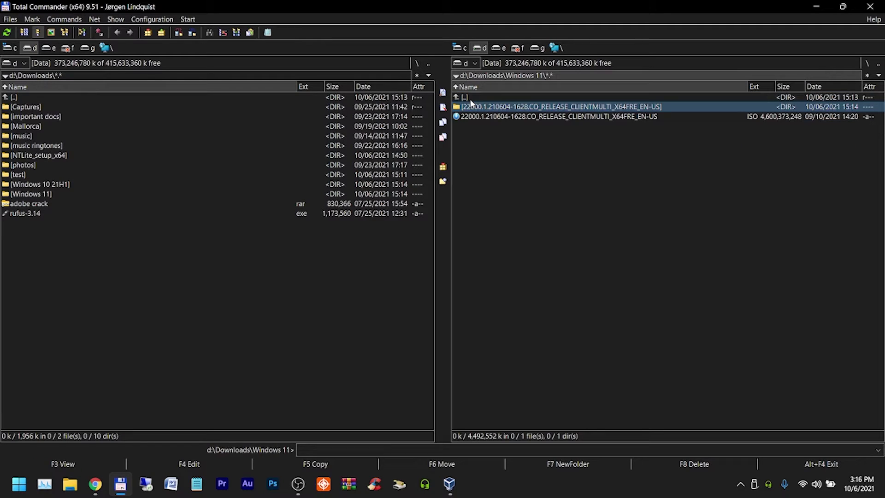
{"action": "double_click", "coordinate": [471, 98]}
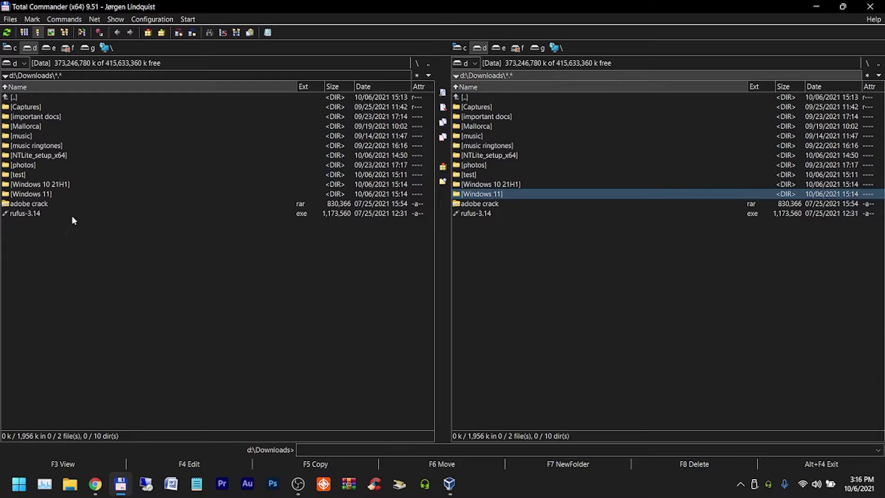
Step: Check for install.wim in the Windows 10 21H1\Windows\sources folder, and return to Downloads
{"action": "double_click", "coordinate": [66, 186]}
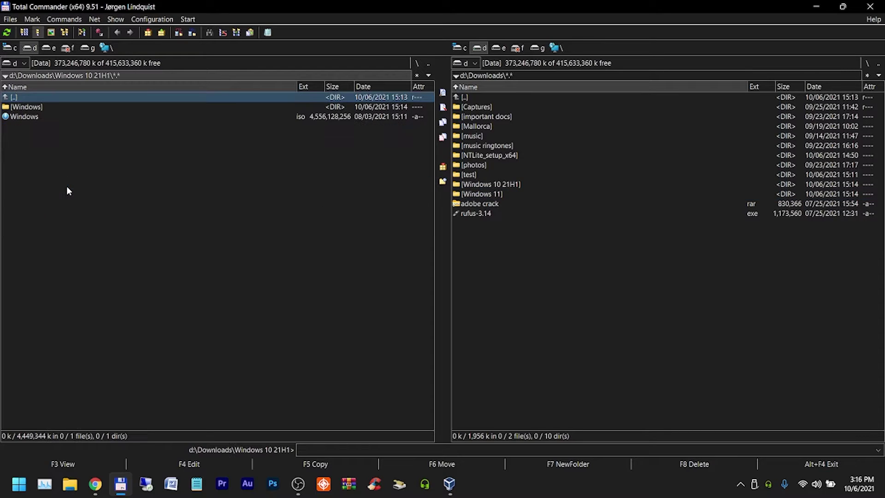
{"action": "double_click", "coordinate": [16, 107]}
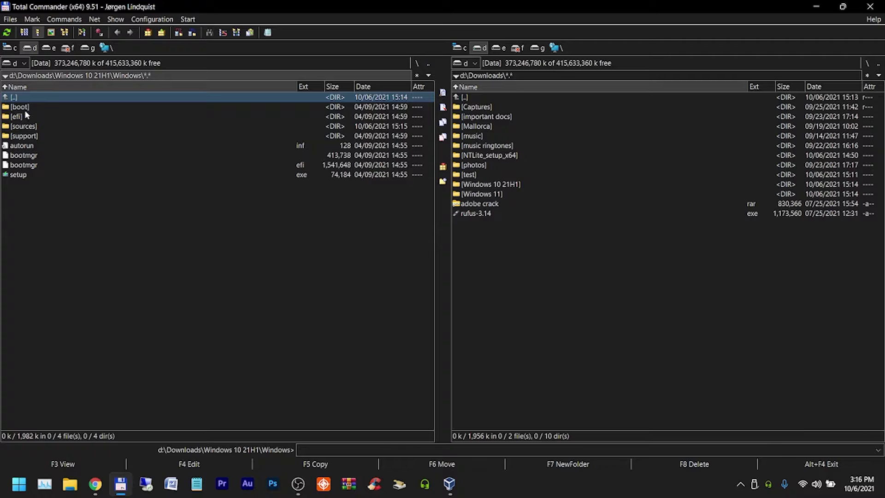
{"action": "double_click", "coordinate": [23, 126]}
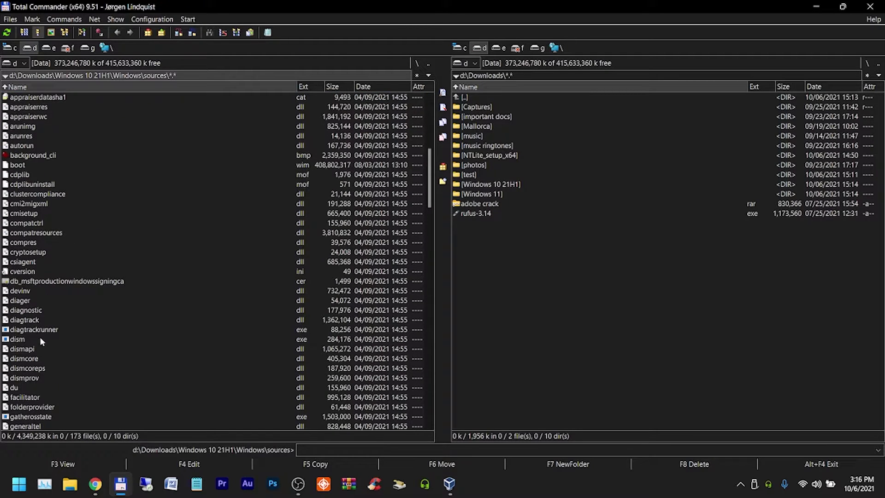
{"action": "scroll", "coordinate": [41, 341], "scroll_direction": "down", "scroll_amount": 4}
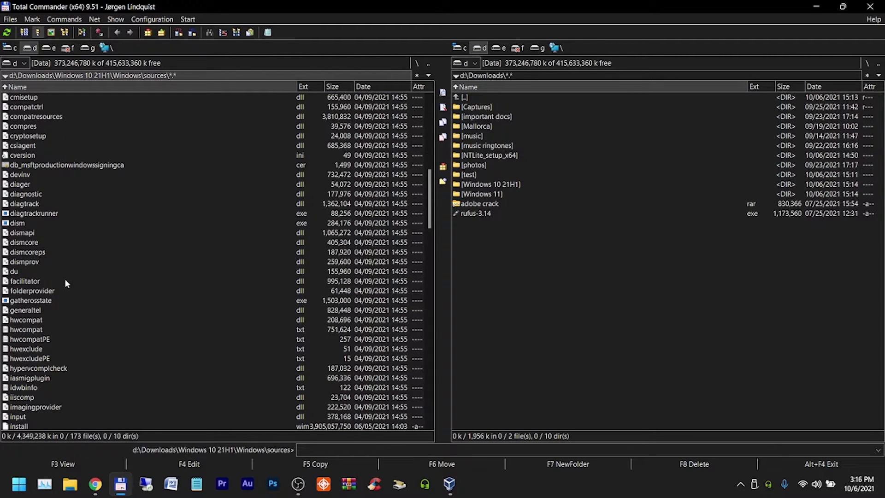
{"action": "key", "text": "BackSpace"}
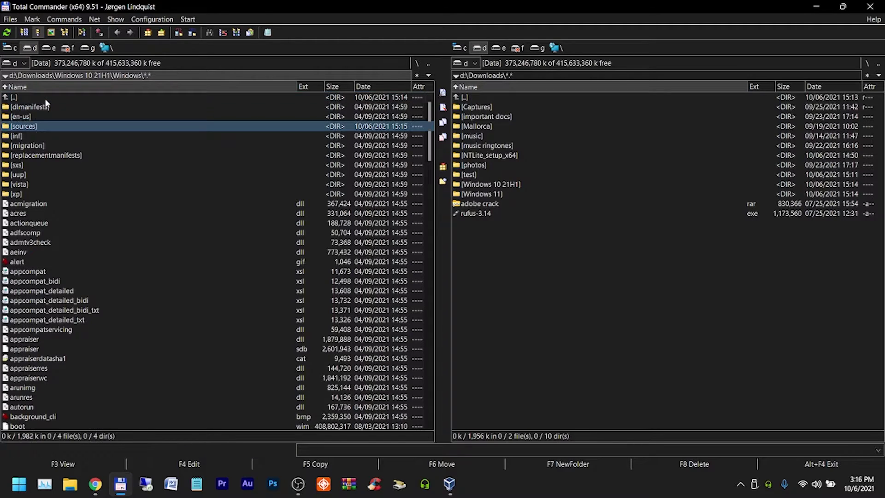
{"action": "key", "text": "BackSpace"}
{"action": "key", "text": "BackSpace"}
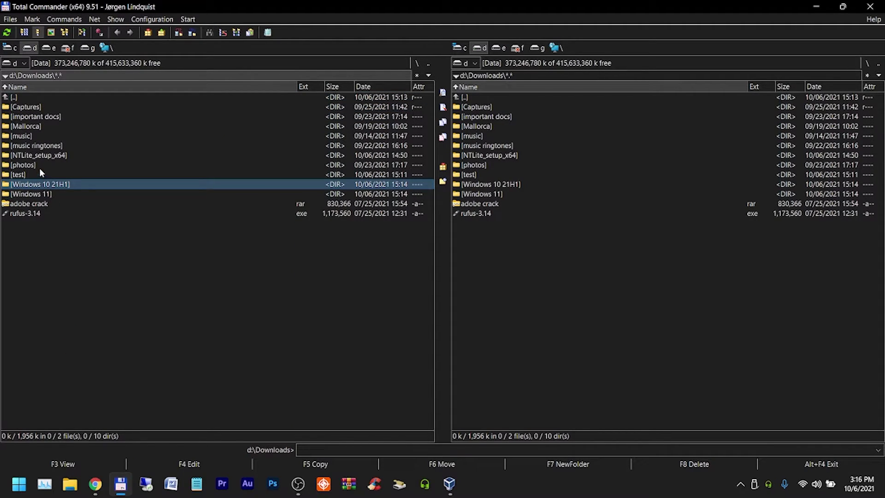
Step: Launch NTLite from the list of installed apps
{"action": "left_click", "coordinate": [19, 484]}
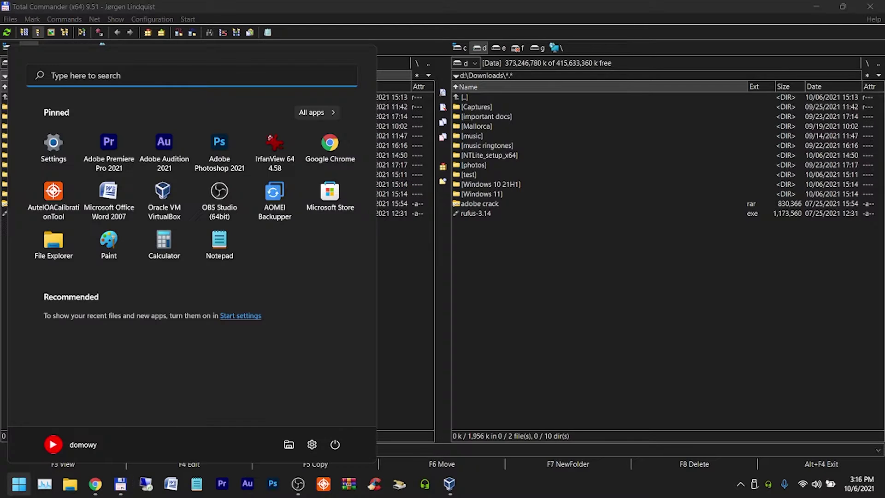
{"action": "left_click", "coordinate": [309, 115]}
{"action": "scroll", "coordinate": [211, 253], "scroll_direction": "down", "scroll_amount": 15}
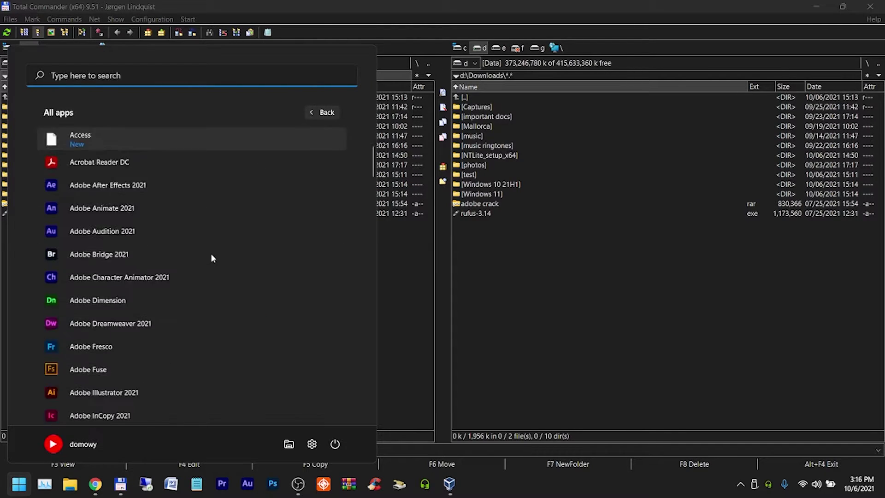
{"action": "scroll", "coordinate": [146, 266], "scroll_direction": "up", "scroll_amount": 2}
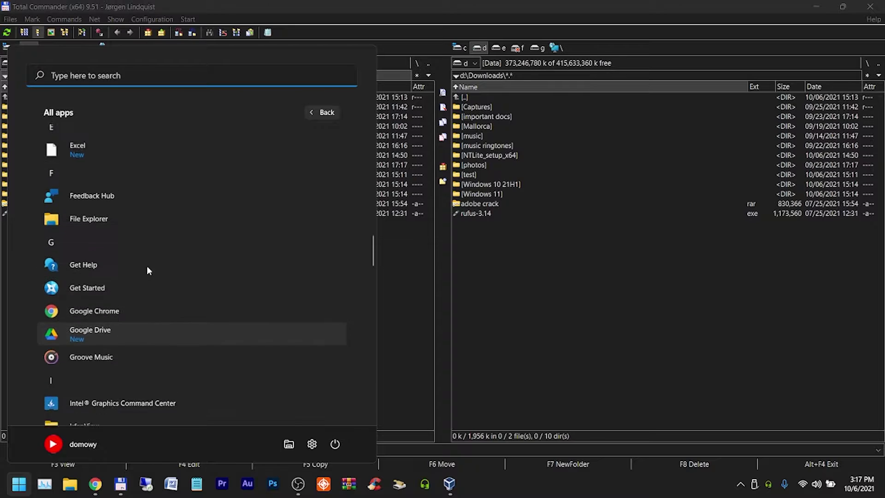
{"action": "scroll", "coordinate": [146, 266], "scroll_direction": "down", "scroll_amount": 5}
{"action": "scroll", "coordinate": [98, 196], "scroll_direction": "up", "scroll_amount": 1}
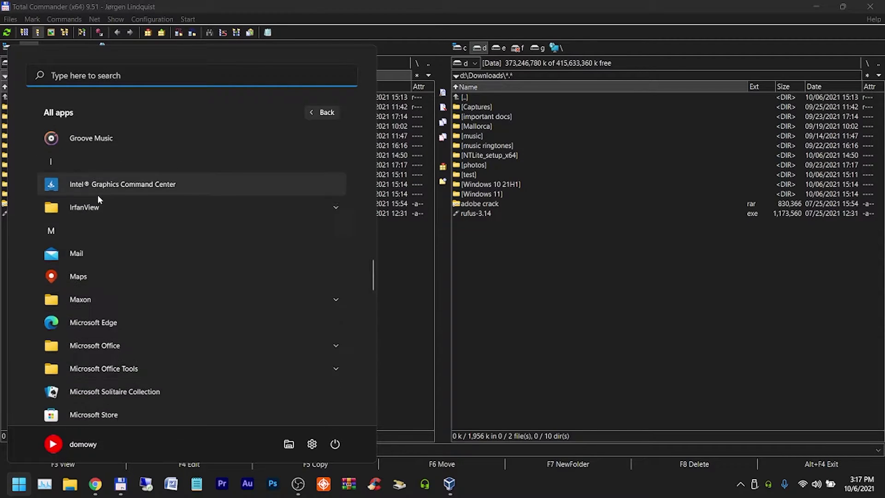
{"action": "scroll", "coordinate": [98, 199], "scroll_direction": "down", "scroll_amount": 6}
{"action": "left_click", "coordinate": [102, 314]}
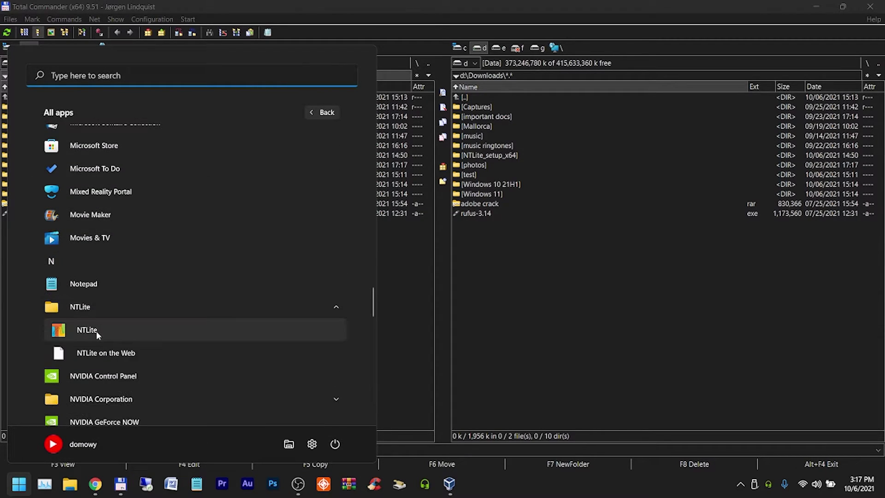
{"action": "left_click", "coordinate": [96, 330]}
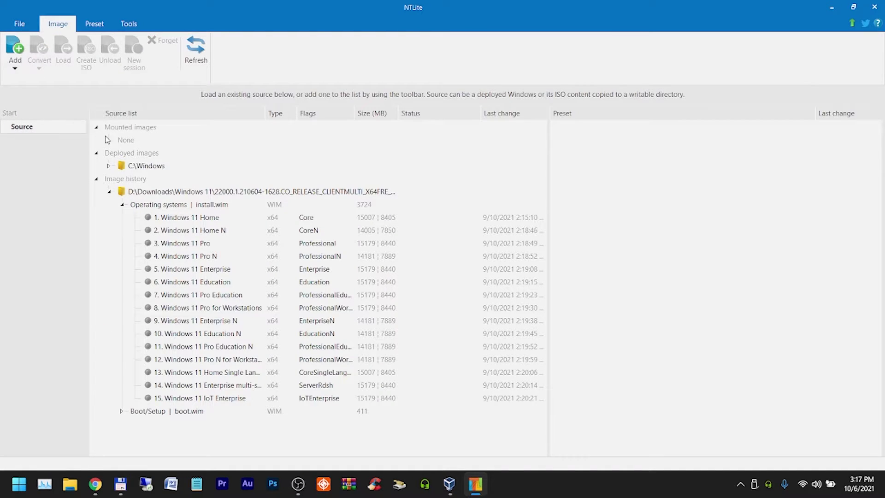
{"action": "left_click", "coordinate": [20, 23]}
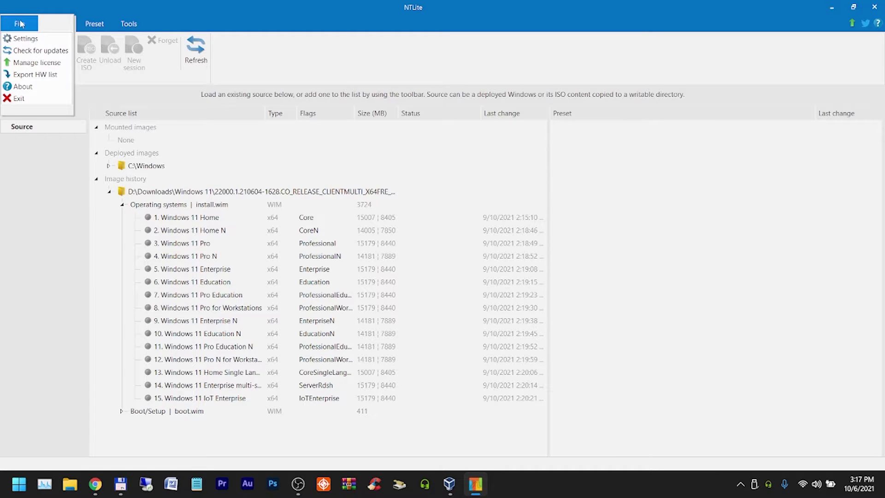
{"action": "left_click", "coordinate": [121, 18]}
{"action": "left_click", "coordinate": [29, 27]}
{"action": "left_click", "coordinate": [82, 72]}
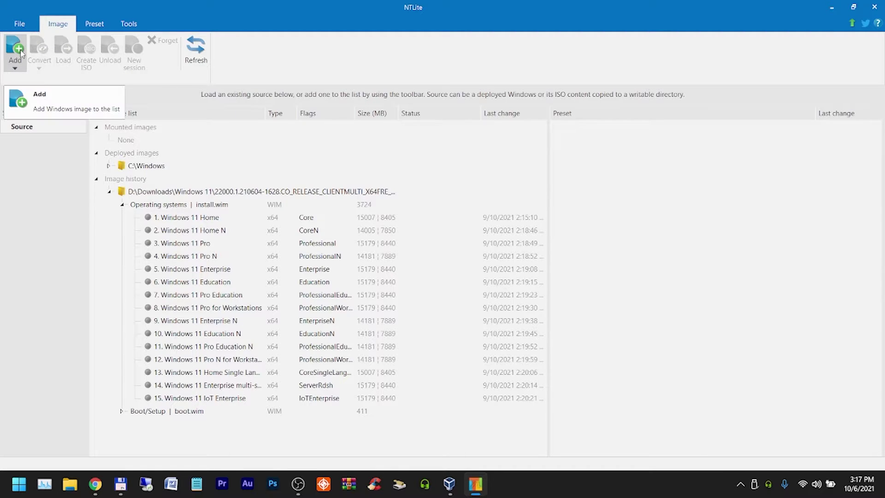
Step: Collapse the old Windows 11 22000.1.210604-1628 source in the image history and forget it
{"action": "left_click", "coordinate": [109, 196]}
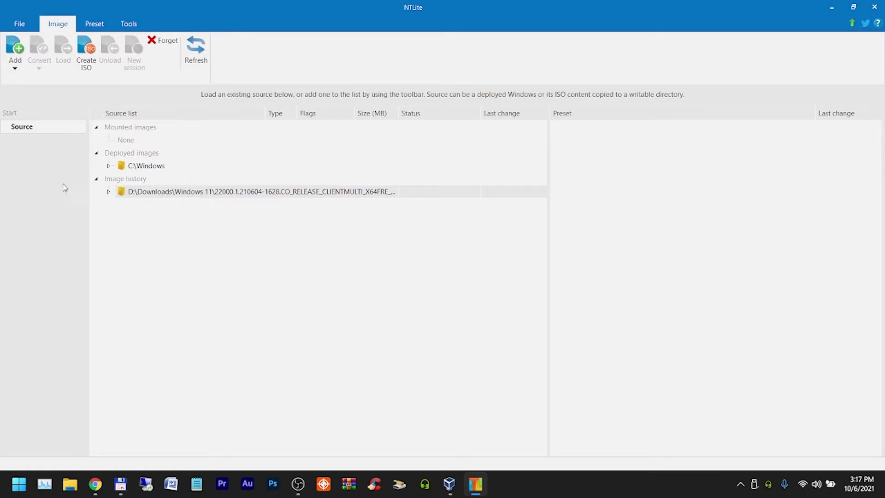
{"action": "right_click", "coordinate": [134, 193]}
{"action": "left_click", "coordinate": [146, 217]}
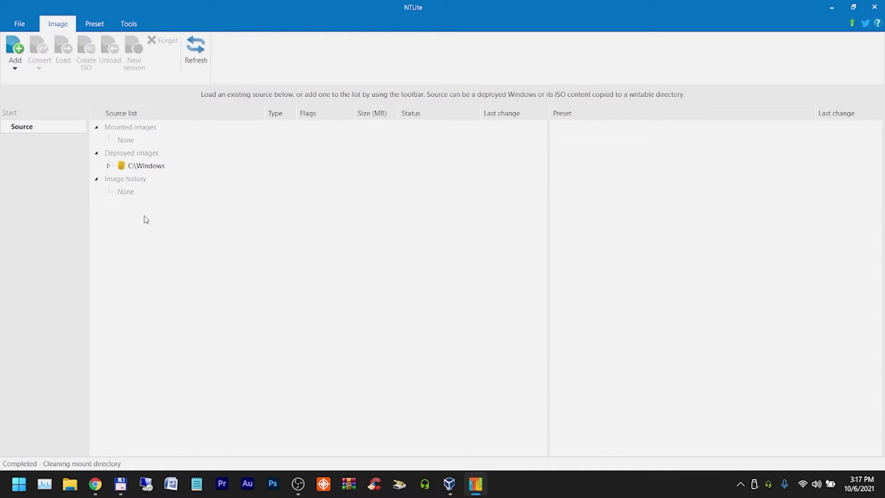
Step: Add the Windows folder inside D:\Downloads\Windows 10 21H1 as an image directory
{"action": "left_click", "coordinate": [5, 64]}
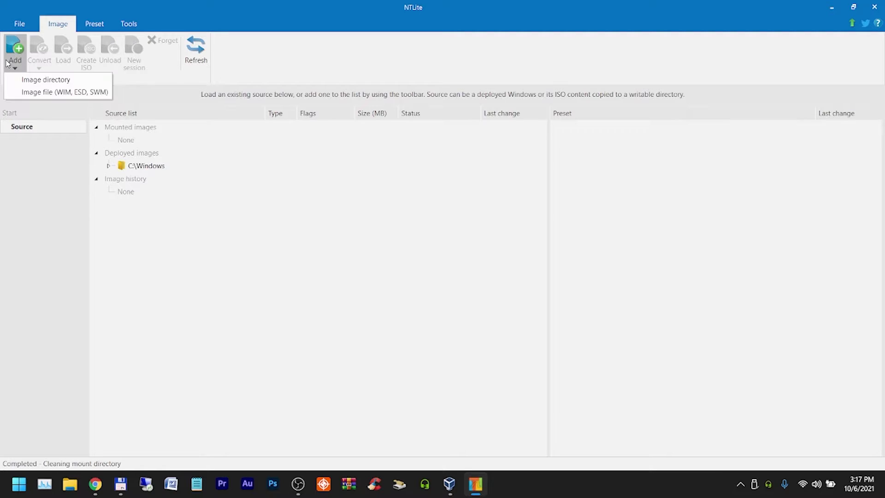
{"action": "left_click", "coordinate": [20, 79]}
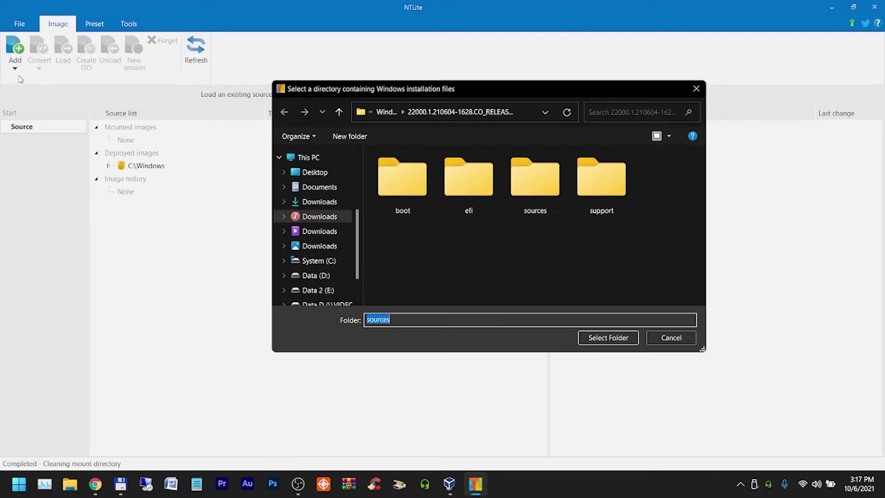
{"action": "left_click", "coordinate": [323, 277]}
{"action": "double_click", "coordinate": [426, 228]}
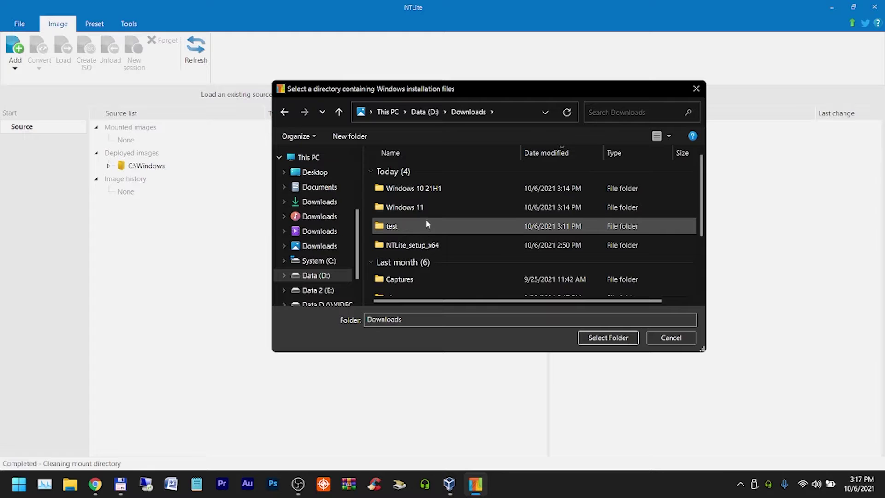
{"action": "double_click", "coordinate": [425, 193]}
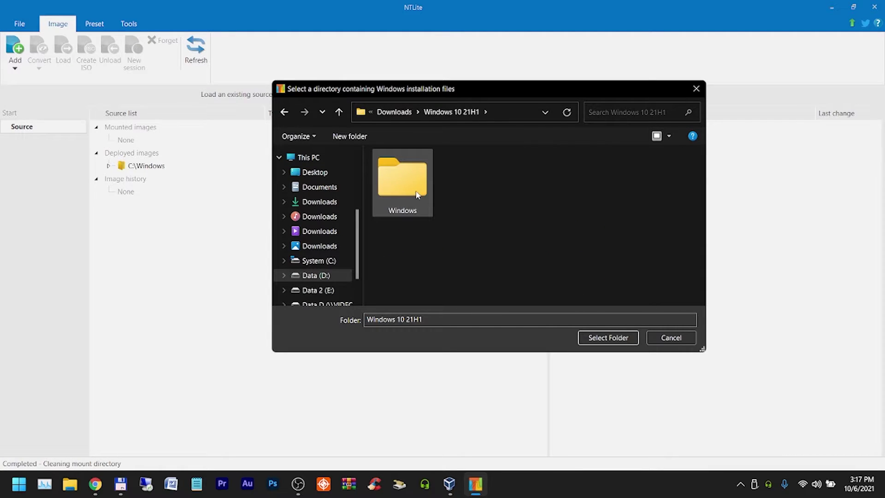
{"action": "left_click", "coordinate": [411, 186]}
{"action": "double_click", "coordinate": [408, 184]}
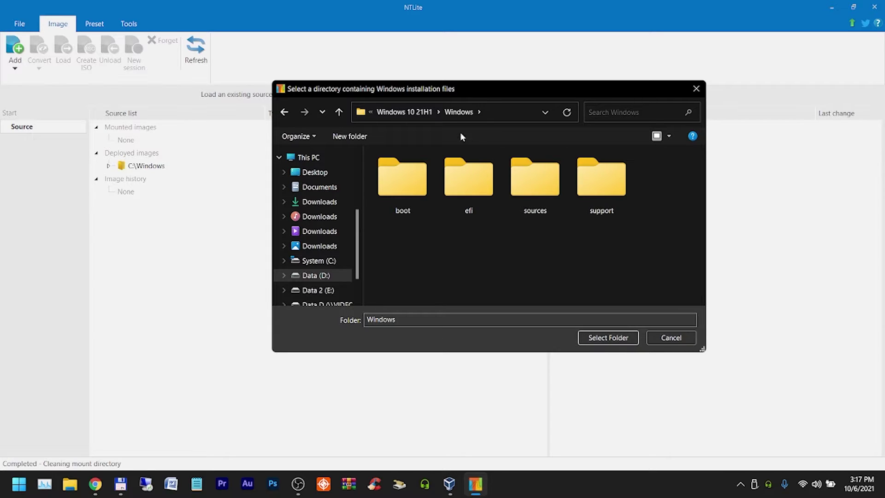
{"action": "left_click", "coordinate": [608, 339]}
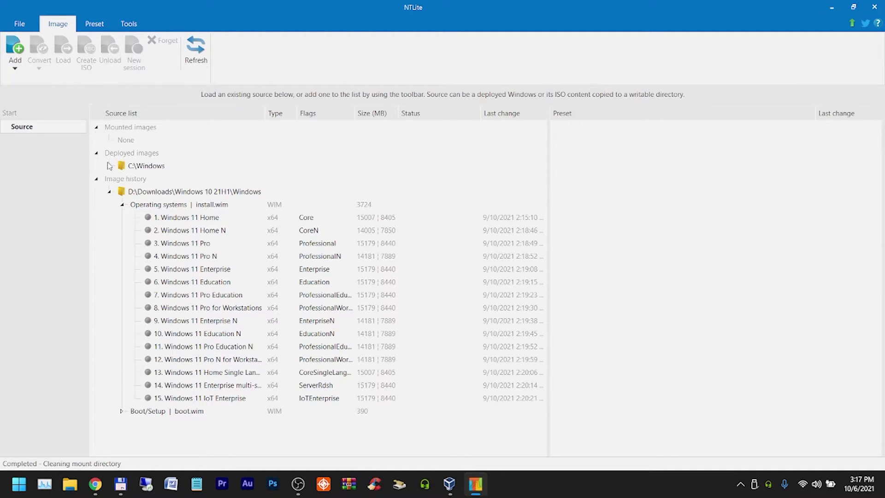
Step: Load the Windows 11 Pro image and create an ISO named NTLite.iso from the source in Downloads
{"action": "double_click", "coordinate": [180, 244]}
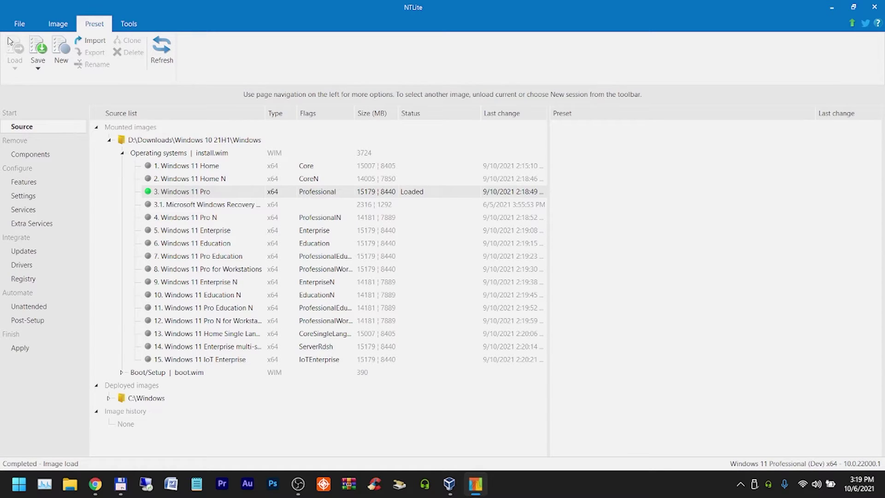
{"action": "left_click", "coordinate": [58, 23]}
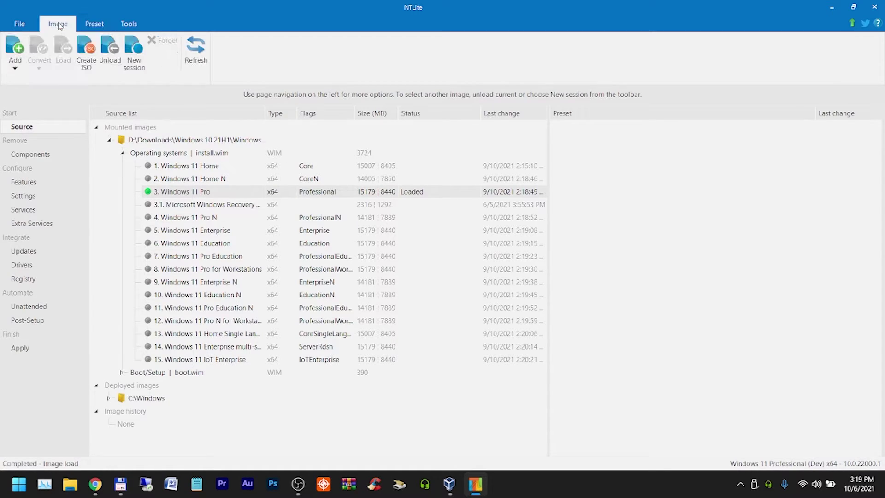
{"action": "left_click", "coordinate": [87, 46]}
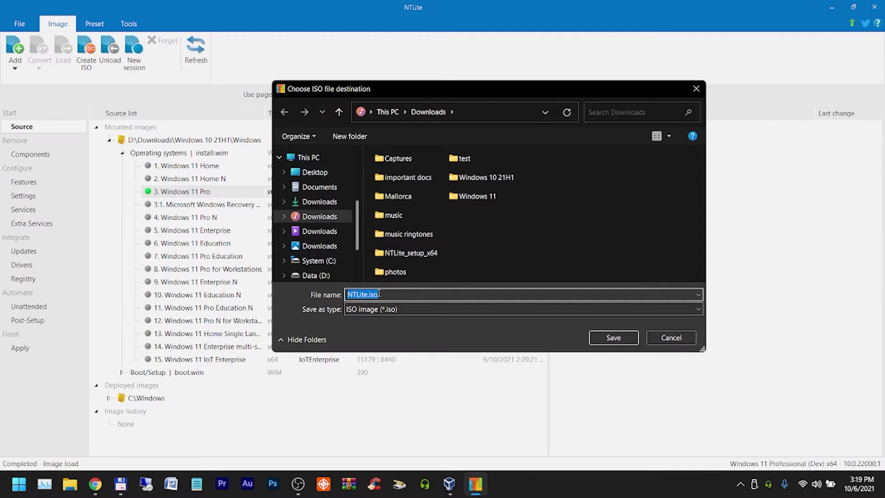
{"action": "left_click", "coordinate": [610, 340]}
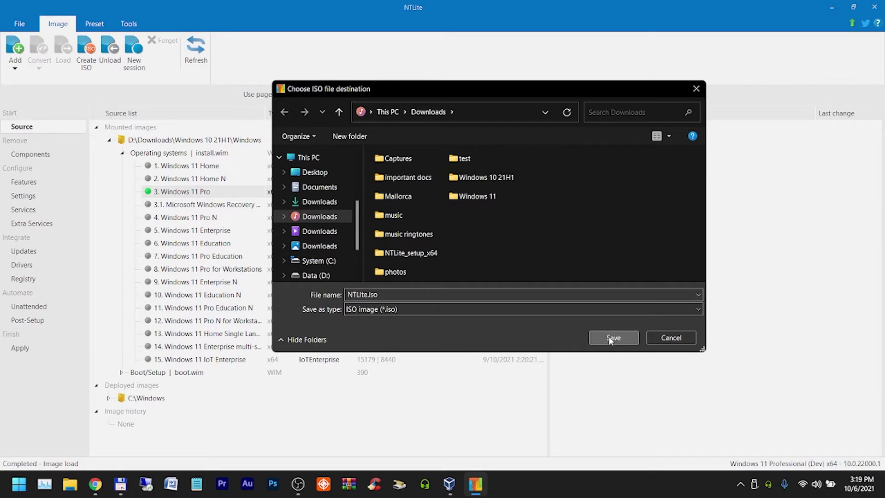
{"action": "left_click", "coordinate": [510, 328]}
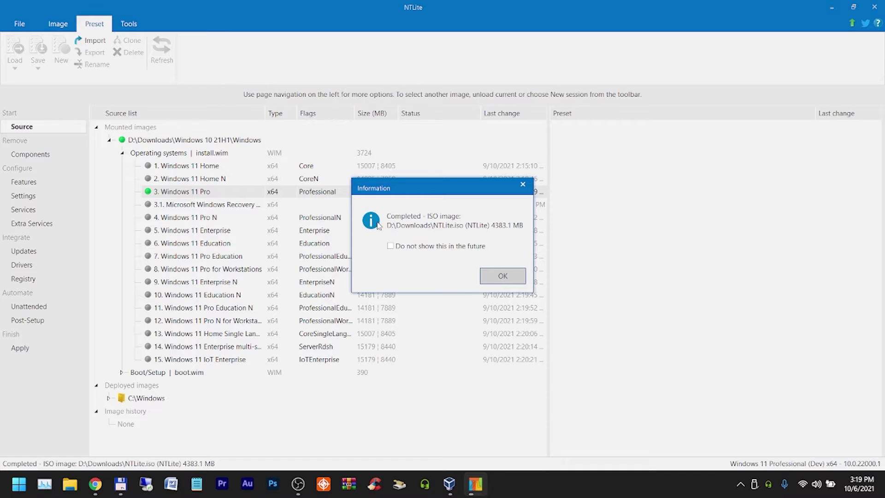
{"action": "left_click", "coordinate": [490, 277]}
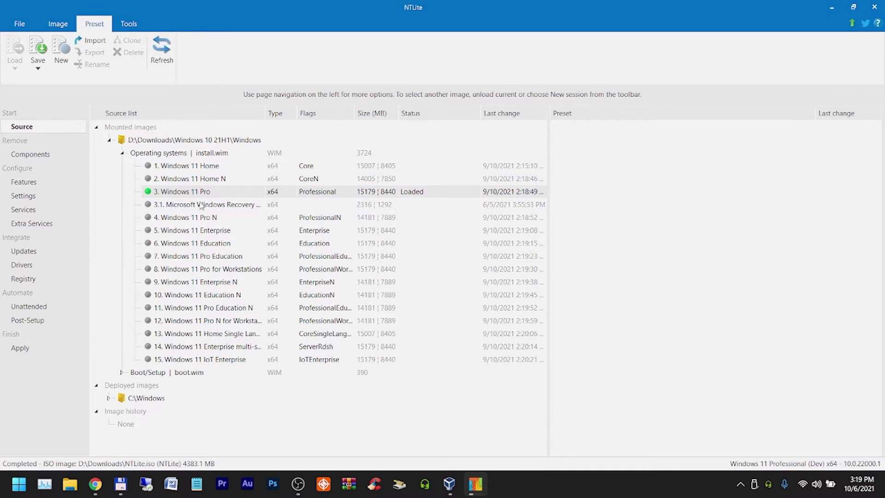
Step: Unload the Windows 11 Pro image from install.wim, discarding its changes, and dismiss the completion notice
{"action": "right_click", "coordinate": [190, 193]}
{"action": "left_click", "coordinate": [207, 228]}
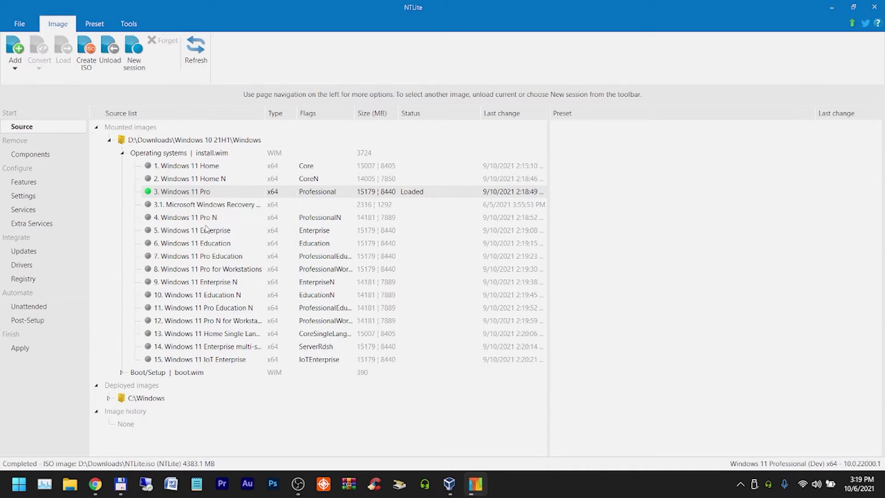
{"action": "left_click", "coordinate": [495, 285]}
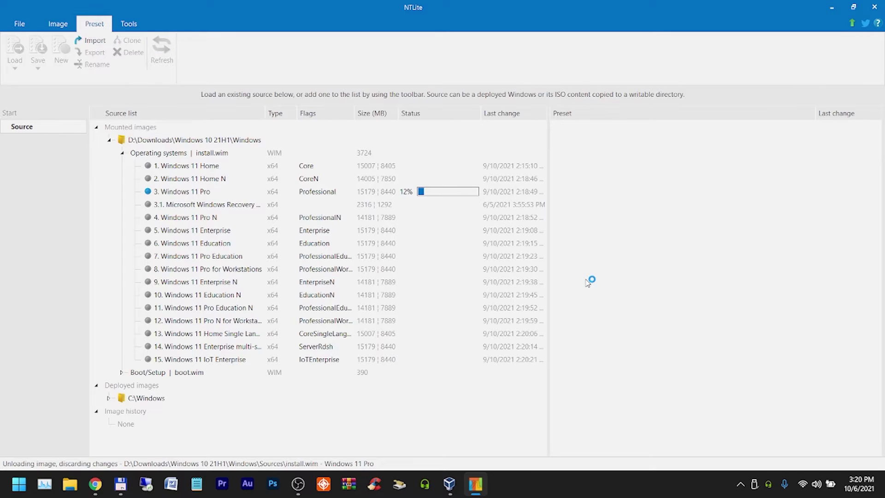
{"action": "left_click", "coordinate": [59, 25]}
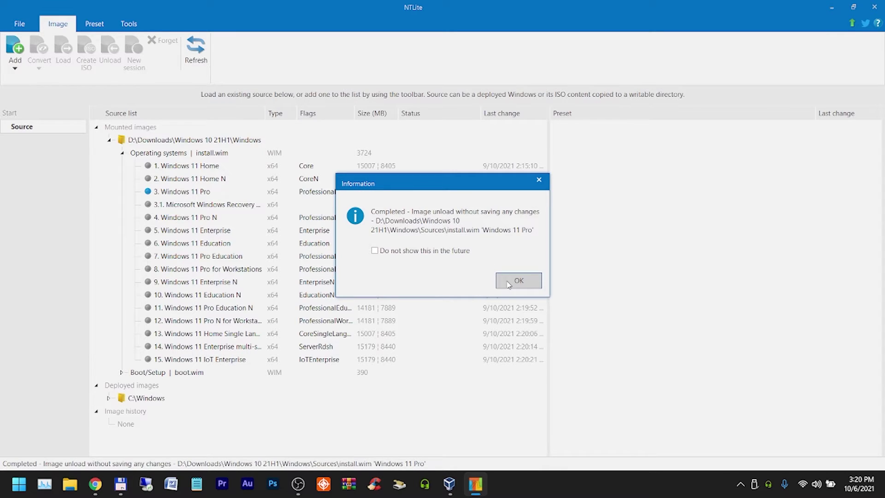
{"action": "left_click", "coordinate": [509, 283]}
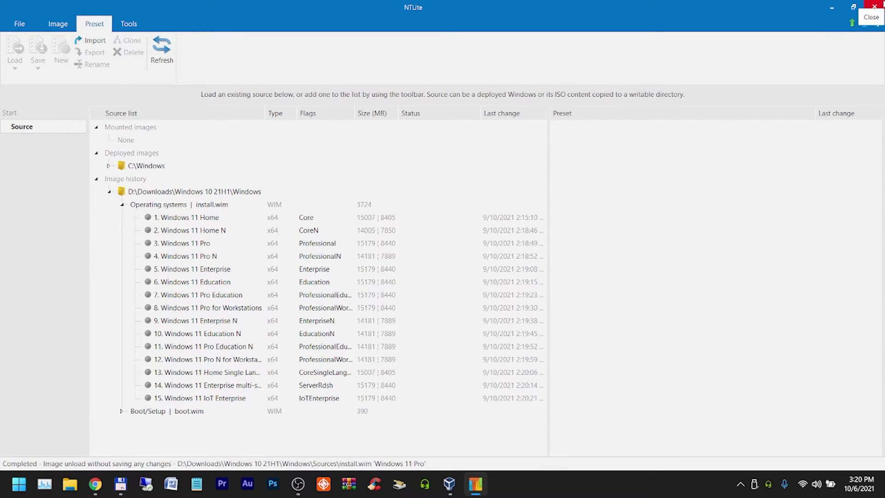
Step: Switch to Total Commander, select the NTLite ISO in d:\Downloads, and launch rufus-3.14 from the same folder
{"action": "left_click", "coordinate": [121, 484]}
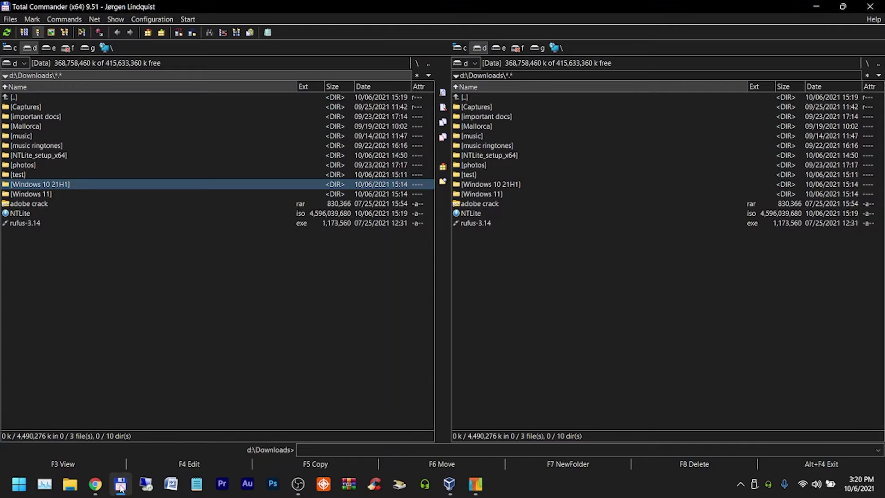
{"action": "left_click", "coordinate": [481, 213]}
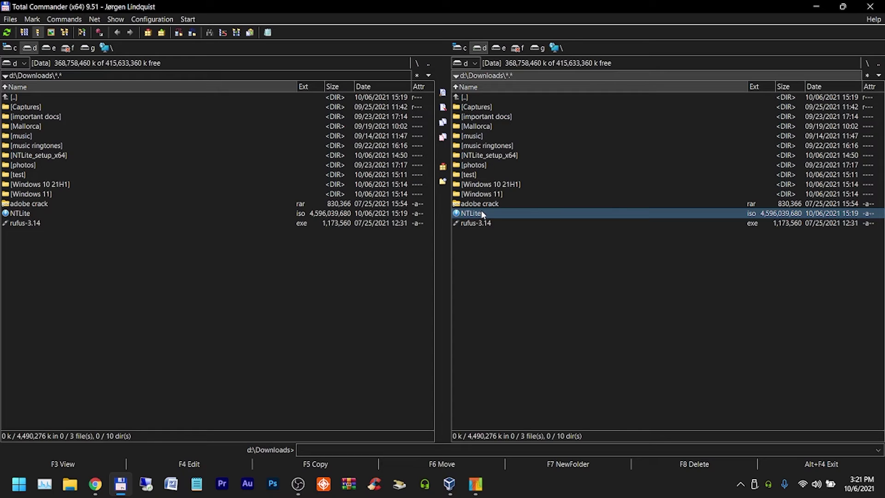
{"action": "double_click", "coordinate": [479, 222]}
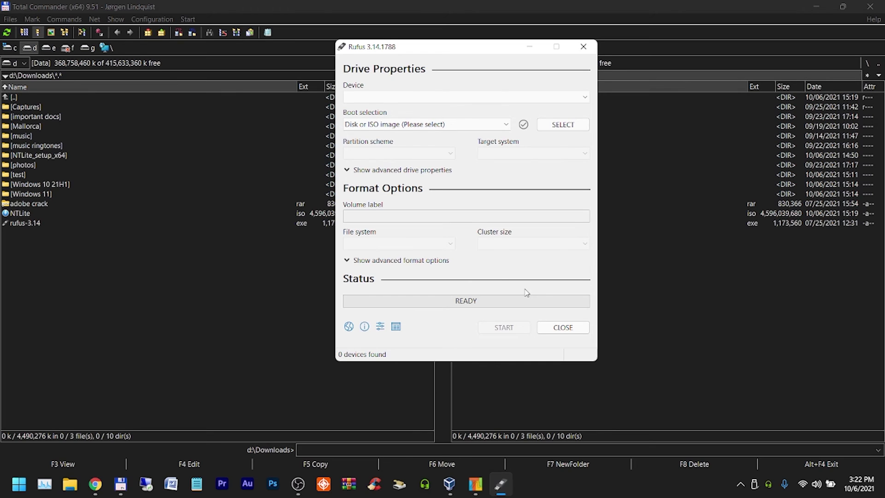
Step: Switch to Oracle VM VirtualBox Manager to view the test virtual machine's configuration
{"action": "left_click", "coordinate": [459, 488]}
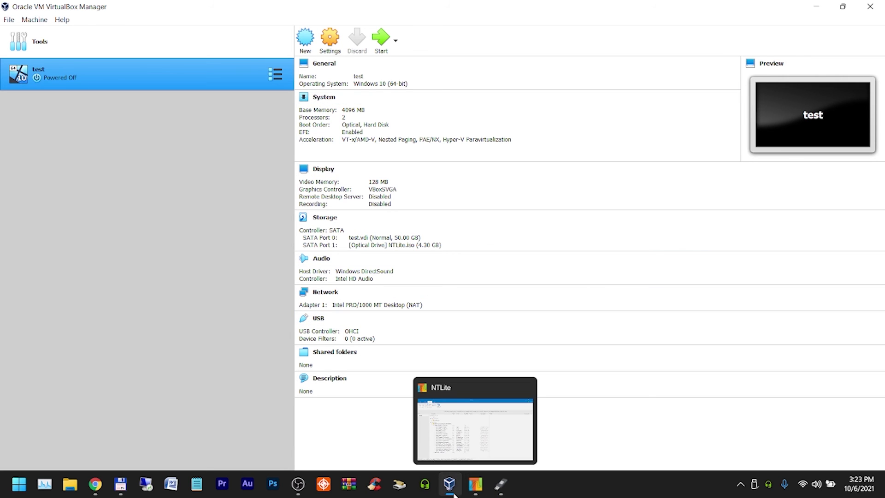
{"action": "left_click", "coordinate": [298, 484]}
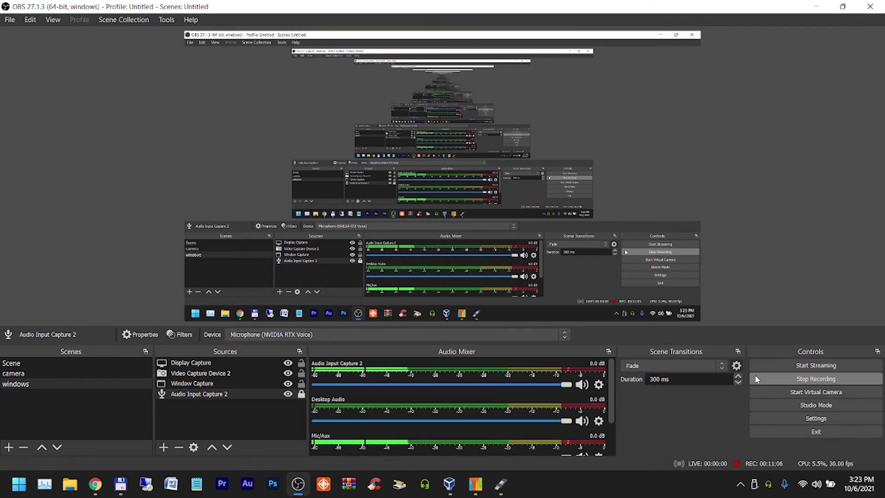